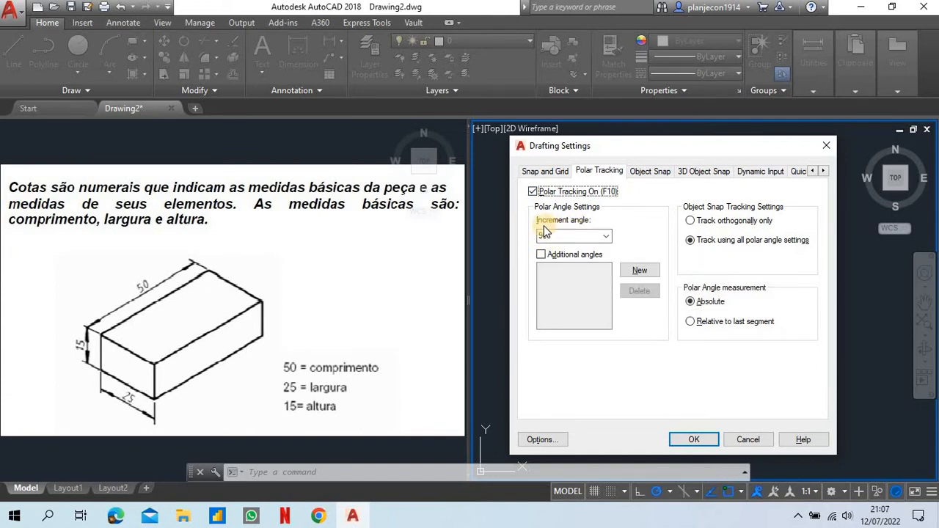
Set the polar tracking increment angle to 15 degrees and apply the drafting settings.
{"action": "left_click", "coordinate": [605, 236]}
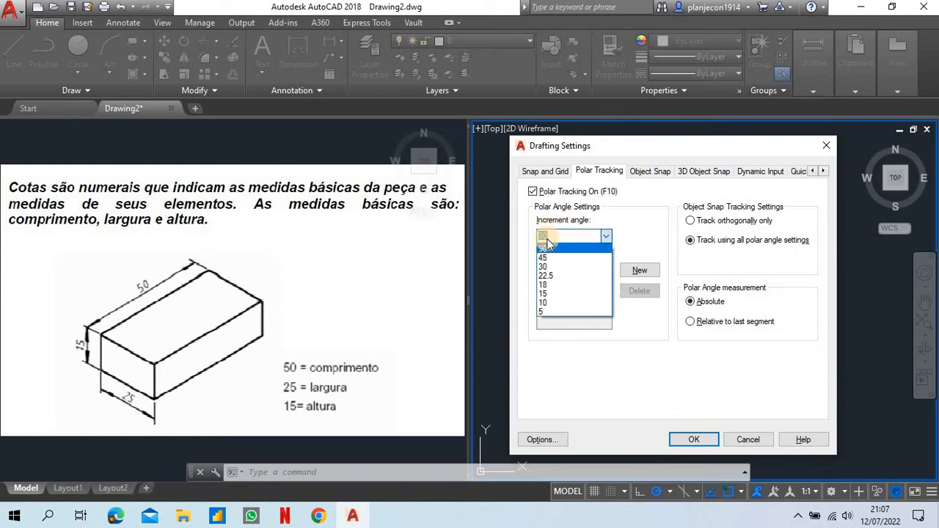
{"action": "left_click", "coordinate": [541, 294]}
{"action": "left_click", "coordinate": [683, 442]}
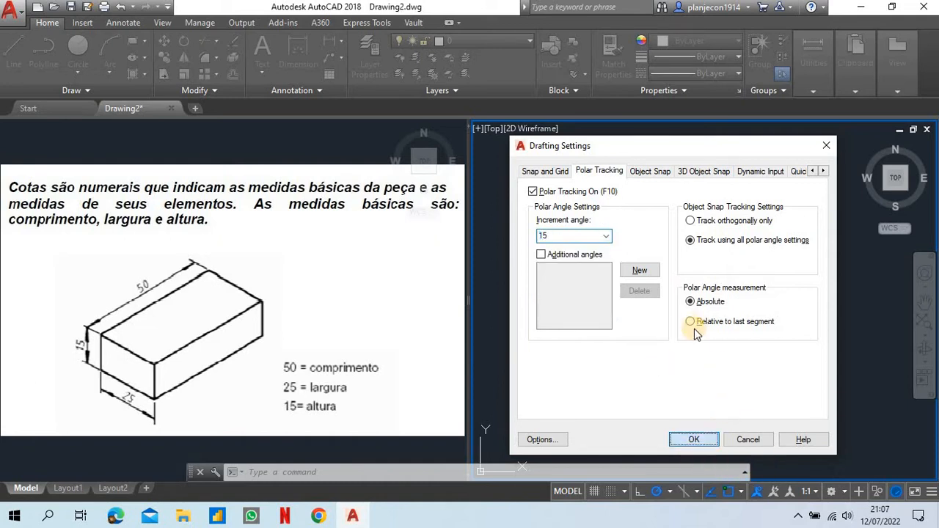
{"action": "left_click", "coordinate": [21, 59]}
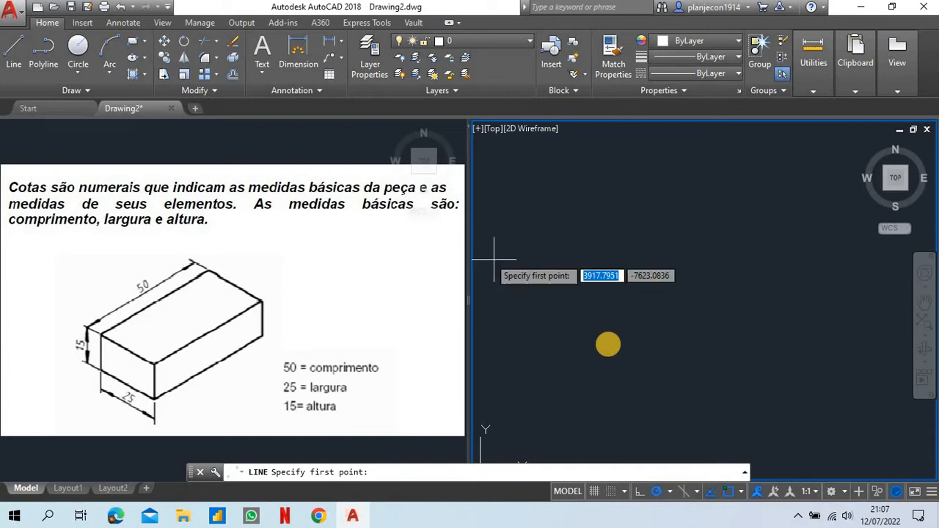
{"action": "left_click", "coordinate": [651, 336]}
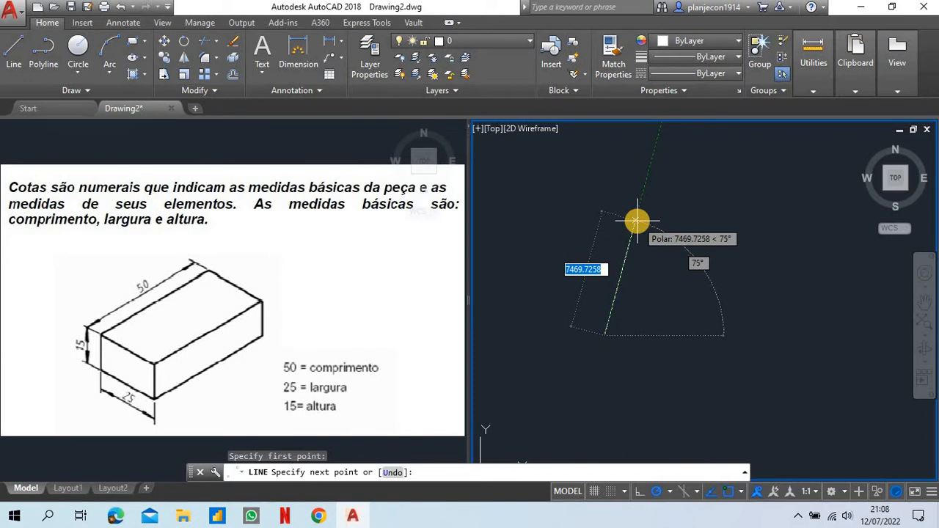
{"action": "right_click", "coordinate": [702, 237]}
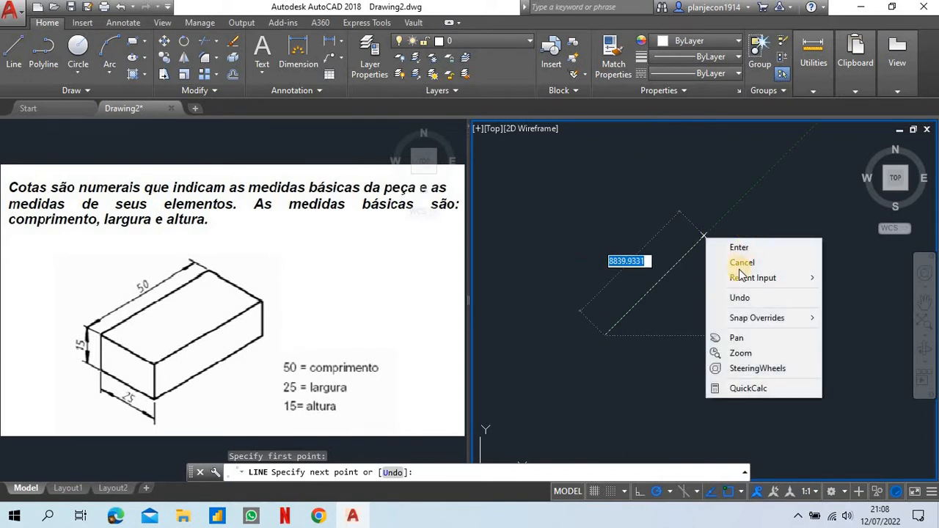
{"action": "left_click", "coordinate": [741, 263]}
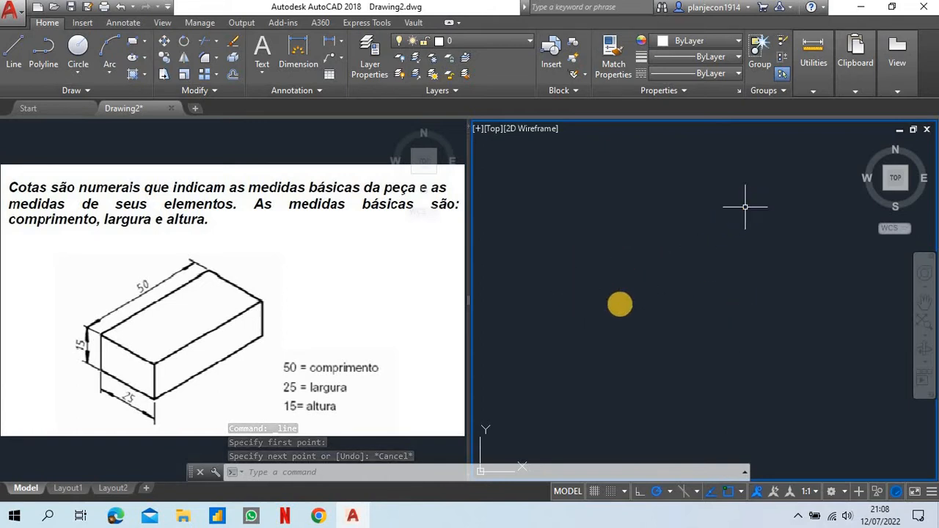
{"action": "left_click", "coordinate": [710, 491]}
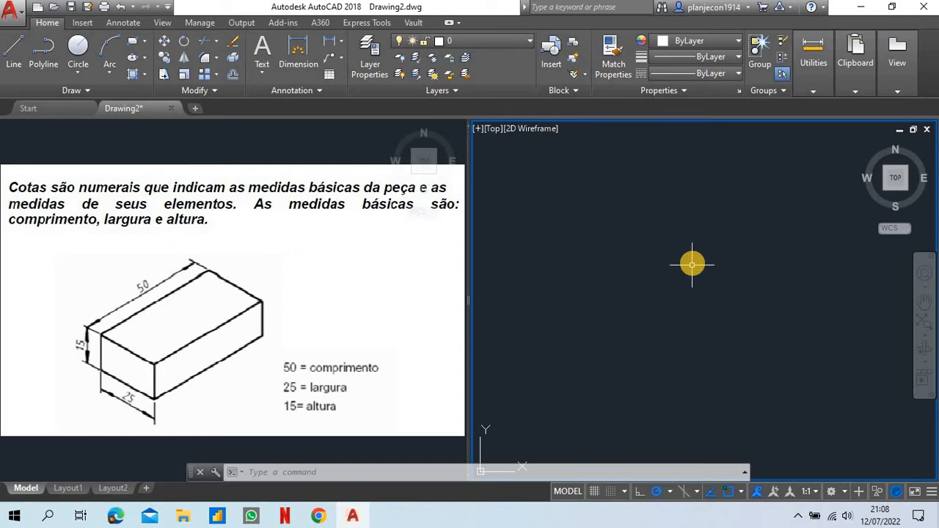
{"action": "left_click", "coordinate": [14, 53]}
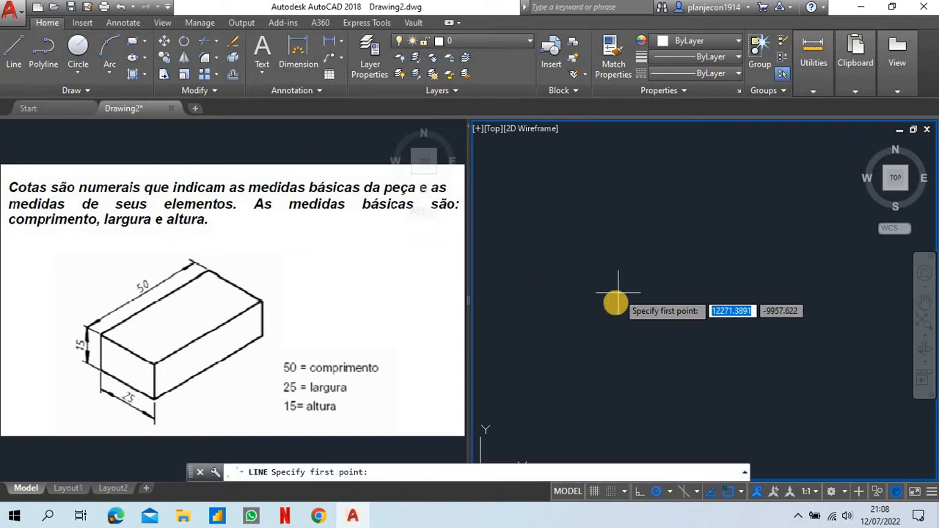
{"action": "left_click", "coordinate": [606, 323]}
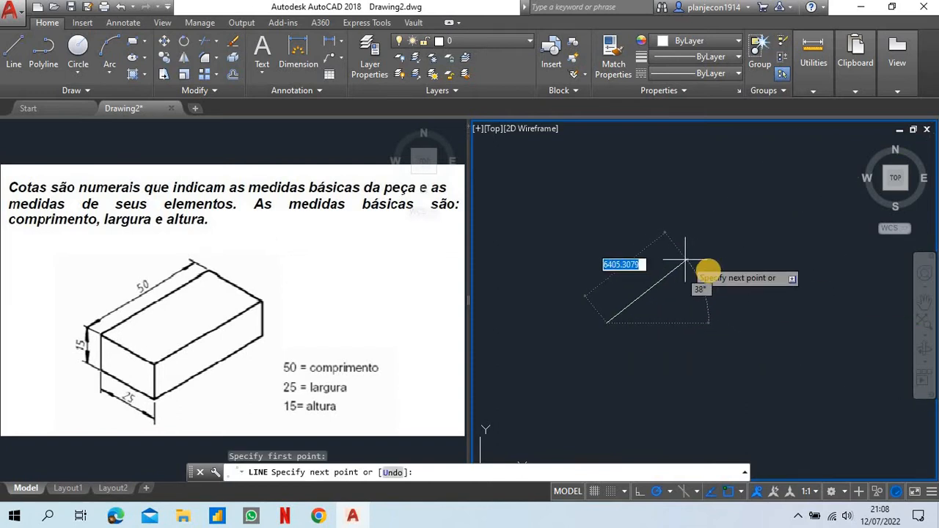
{"action": "right_click", "coordinate": [732, 272]}
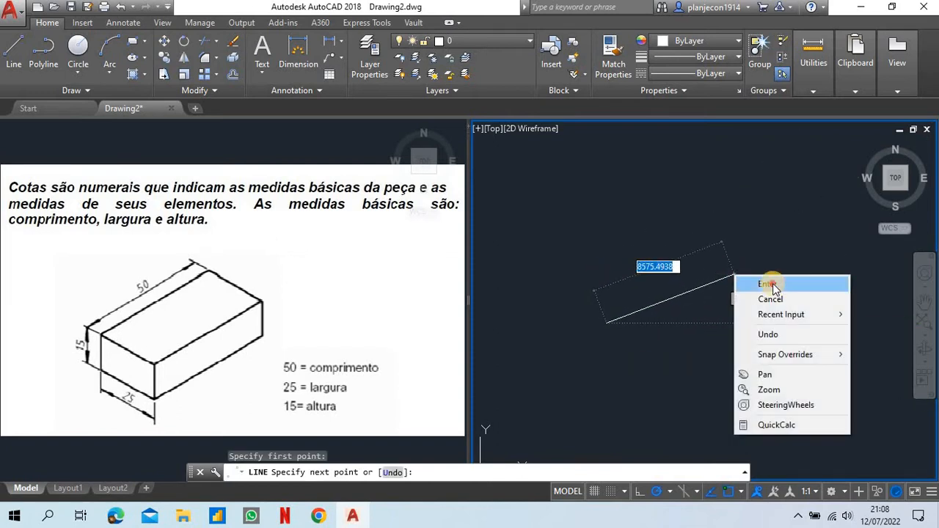
{"action": "left_click", "coordinate": [769, 284]}
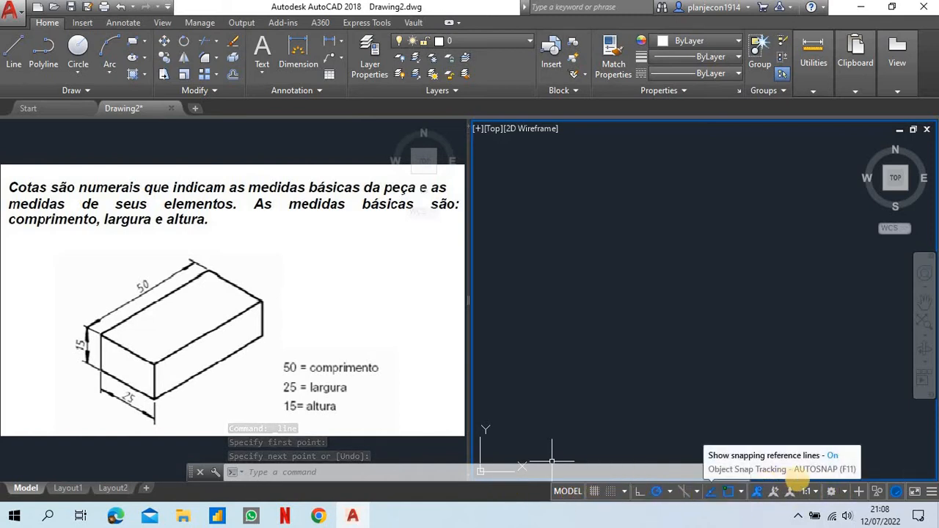
Customize the status bar so that it includes the Dynamic Input toggle.
{"action": "left_click", "coordinate": [929, 493]}
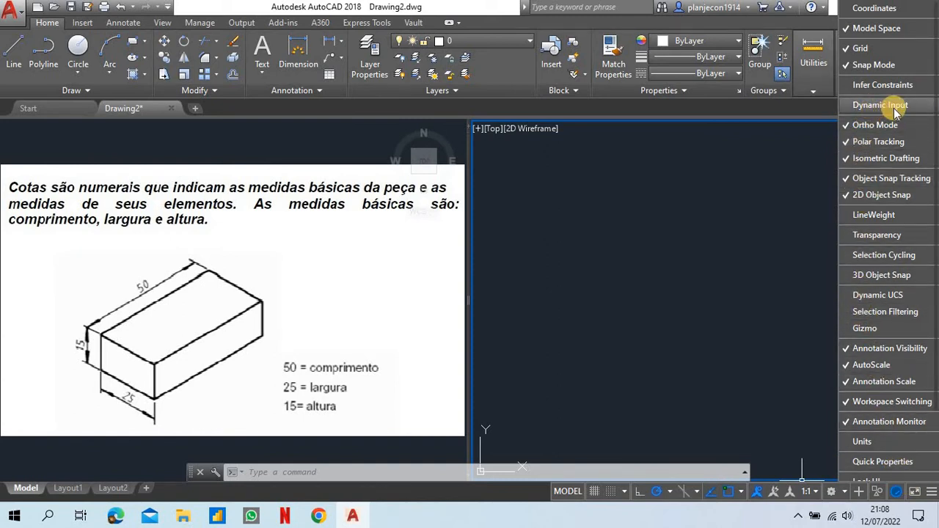
{"action": "left_click", "coordinate": [856, 105]}
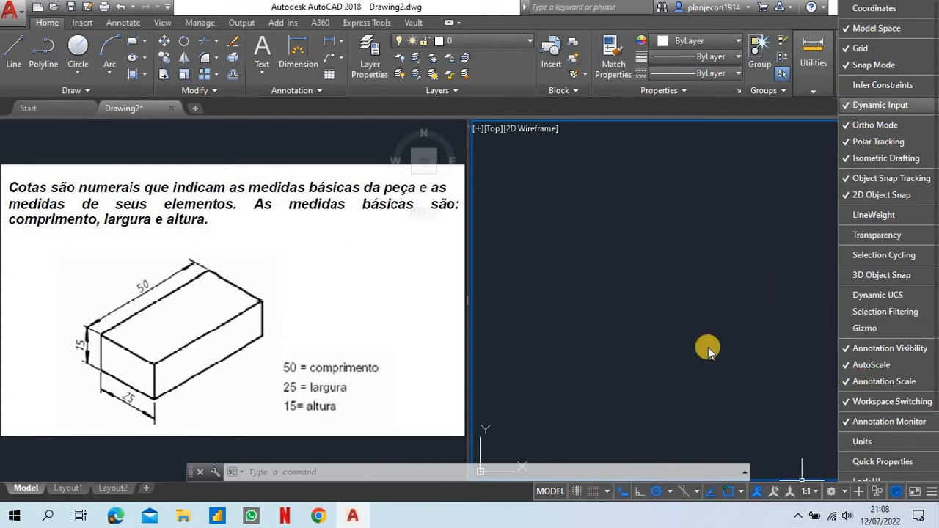
{"action": "left_click", "coordinate": [855, 104]}
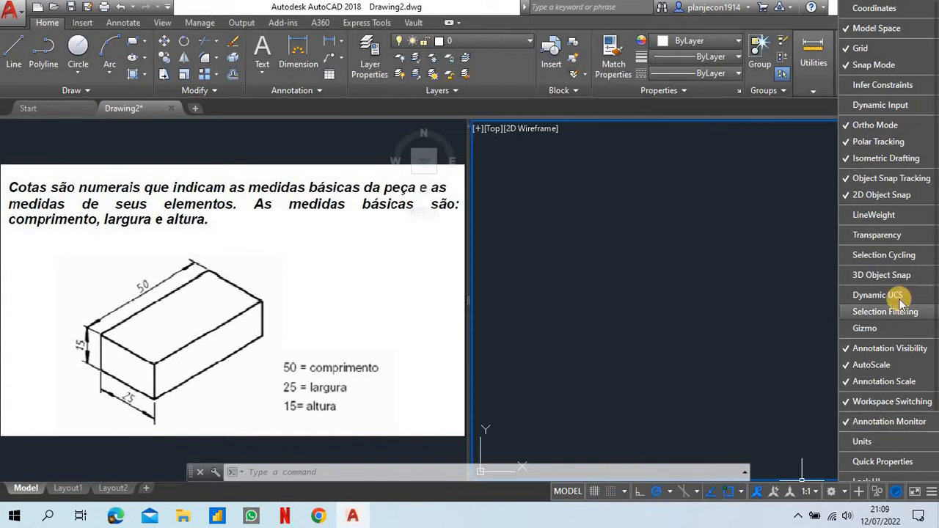
{"action": "left_click", "coordinate": [854, 106]}
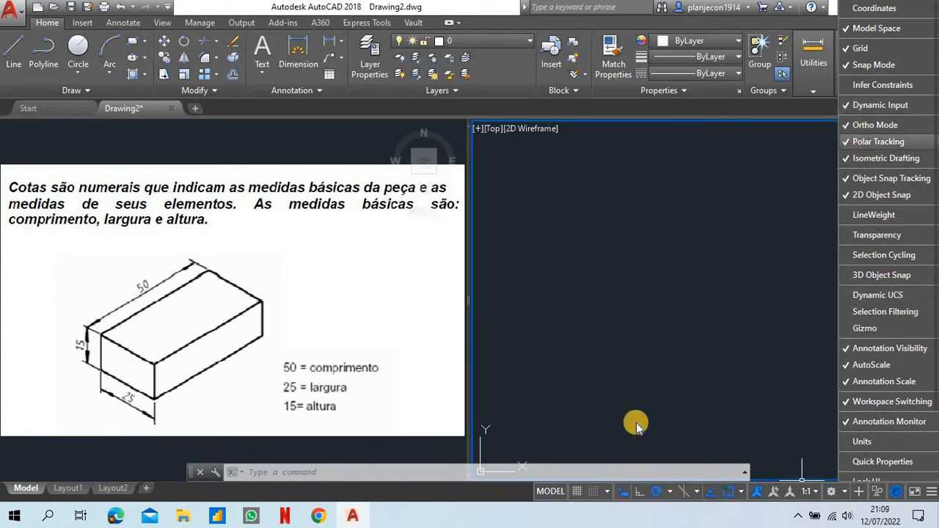
{"action": "left_click", "coordinate": [633, 387]}
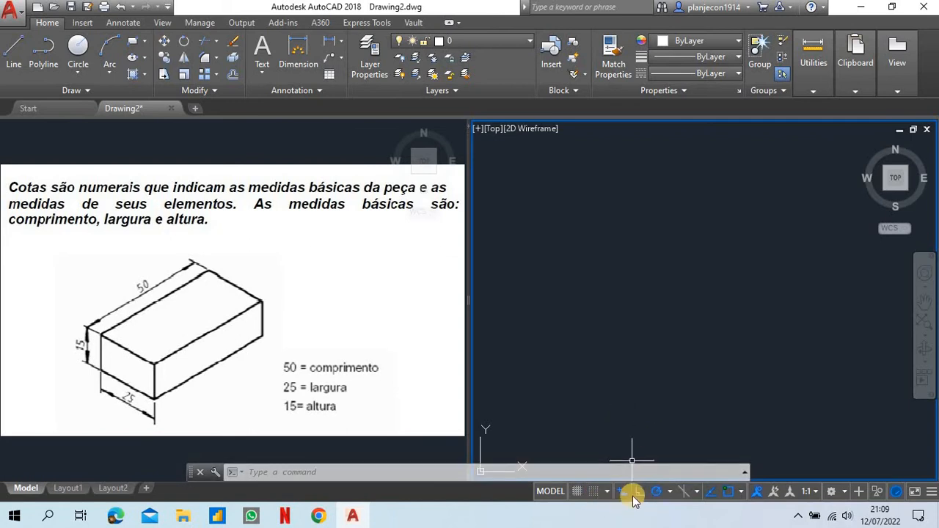
Draw a single 50-unit line at 30° in the empty drawing viewport as the block's lower long edge.
{"action": "left_click", "coordinate": [15, 49]}
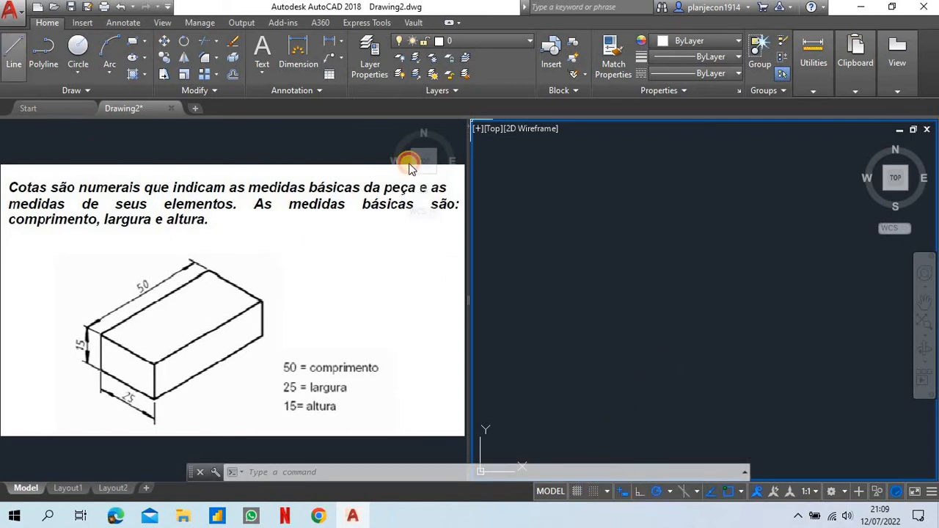
{"action": "left_click", "coordinate": [587, 328]}
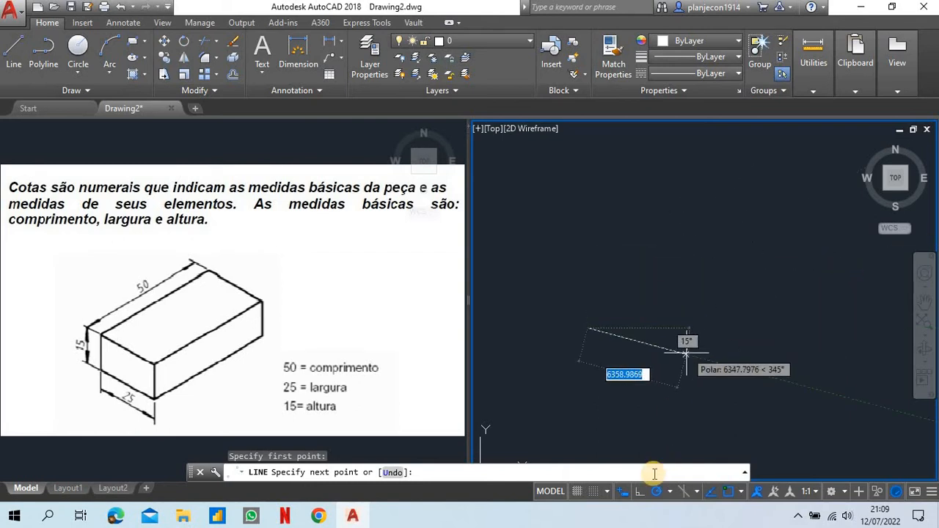
{"action": "left_click", "coordinate": [625, 493]}
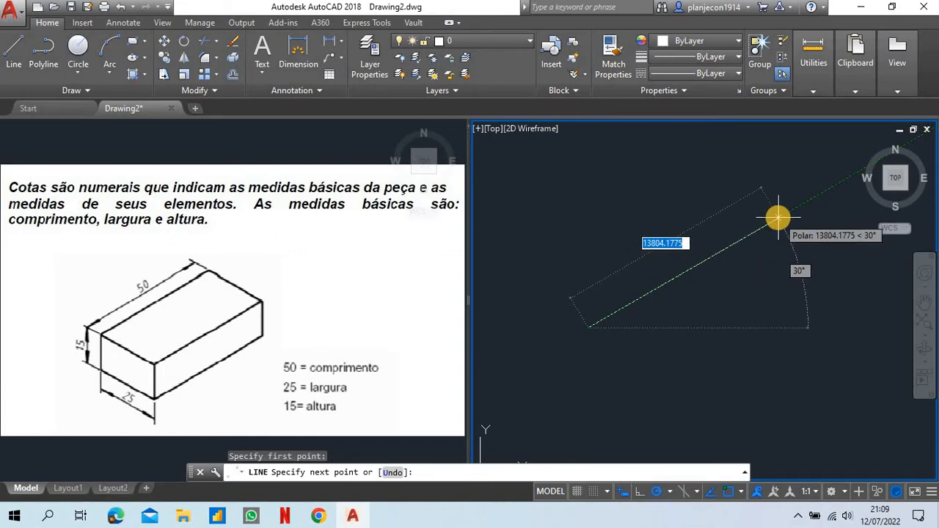
{"action": "type", "text": "5"}
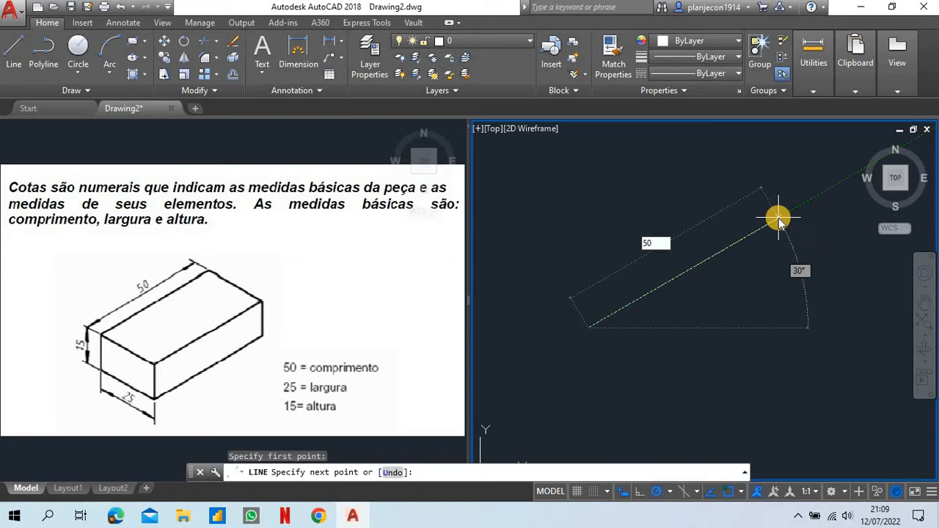
{"action": "type", "text": "0"}
{"action": "key", "text": "Return"}
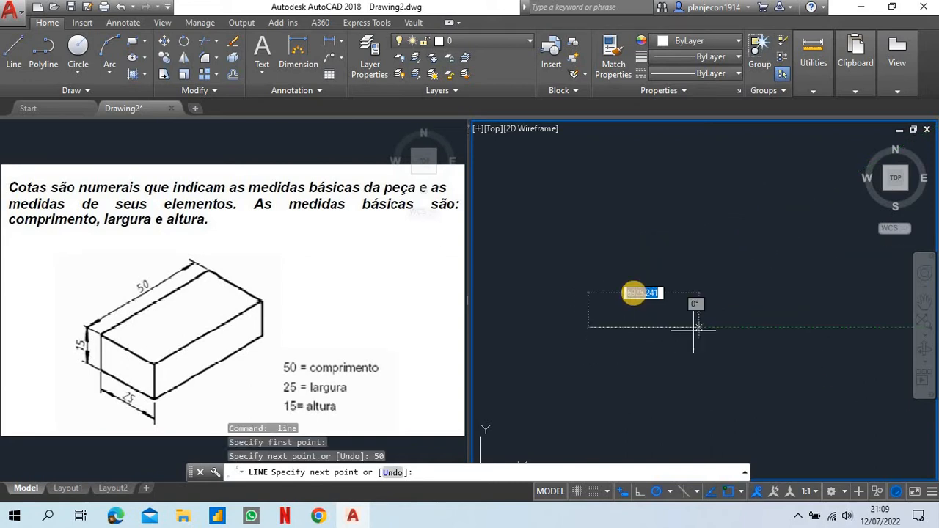
{"action": "key", "text": "Return"}
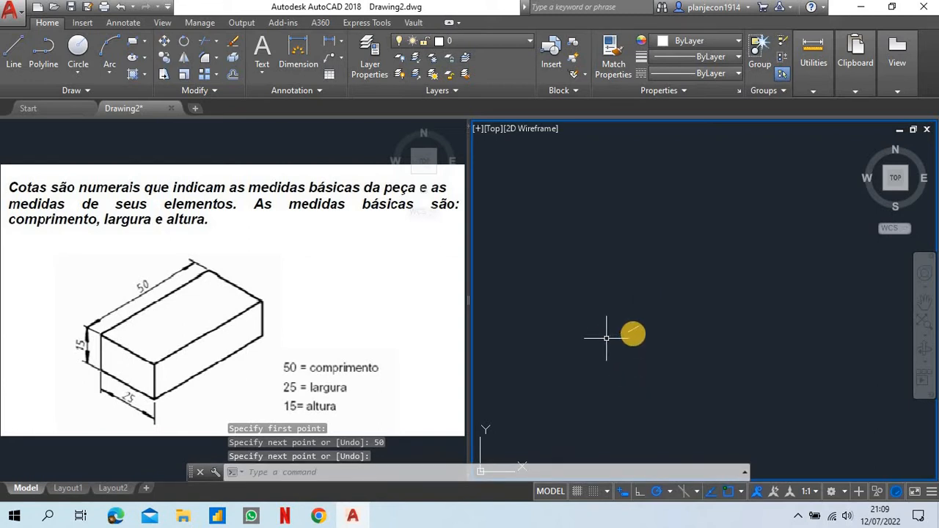
From the upper end of the 50-unit line, draw a 15-unit edge straight up and a parallel 50-unit edge back at 210°.
{"action": "scroll", "coordinate": [631, 332], "scroll_direction": "up", "scroll_amount": 4}
{"action": "scroll", "coordinate": [630, 331], "scroll_direction": "up", "scroll_amount": 5}
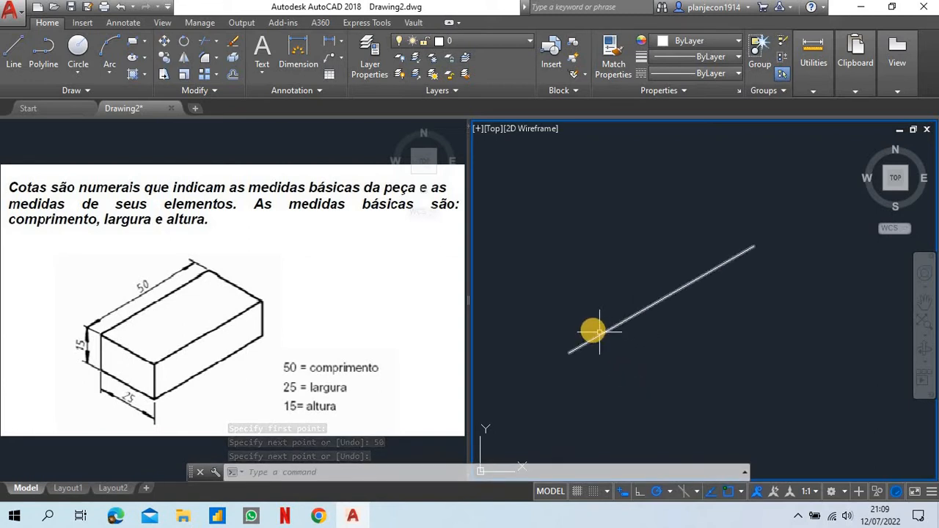
{"action": "scroll", "coordinate": [605, 334], "scroll_direction": "down", "scroll_amount": 2}
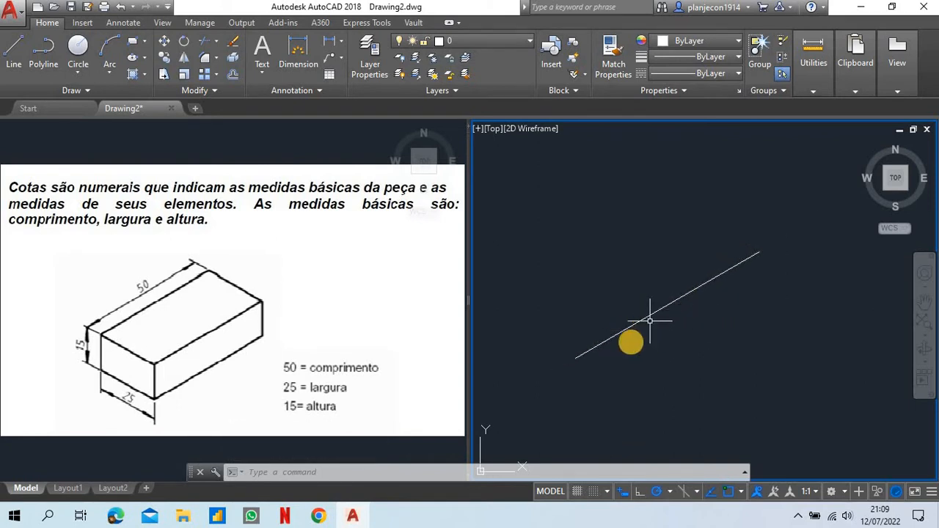
{"action": "mouse_move", "coordinate": [645, 342]}
{"action": "middle_mouse_down"}
{"action": "mouse_move", "coordinate": [690, 389]}
{"action": "mouse_move", "coordinate": [666, 388]}
{"action": "middle_mouse_up"}
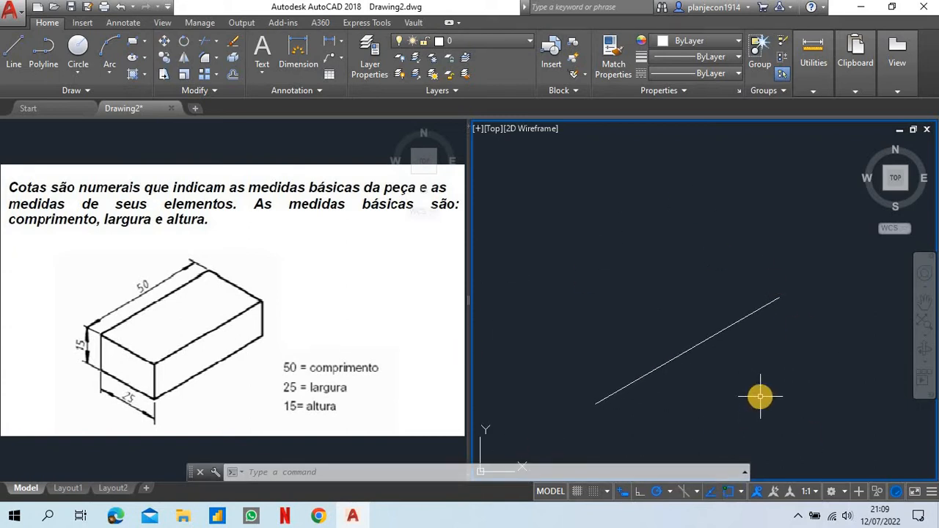
{"action": "left_click", "coordinate": [15, 48]}
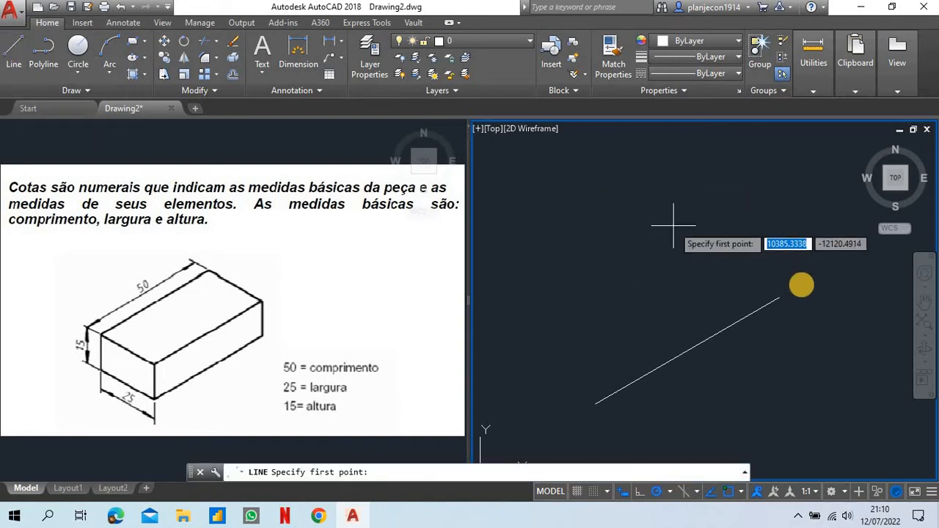
{"action": "left_click", "coordinate": [779, 297]}
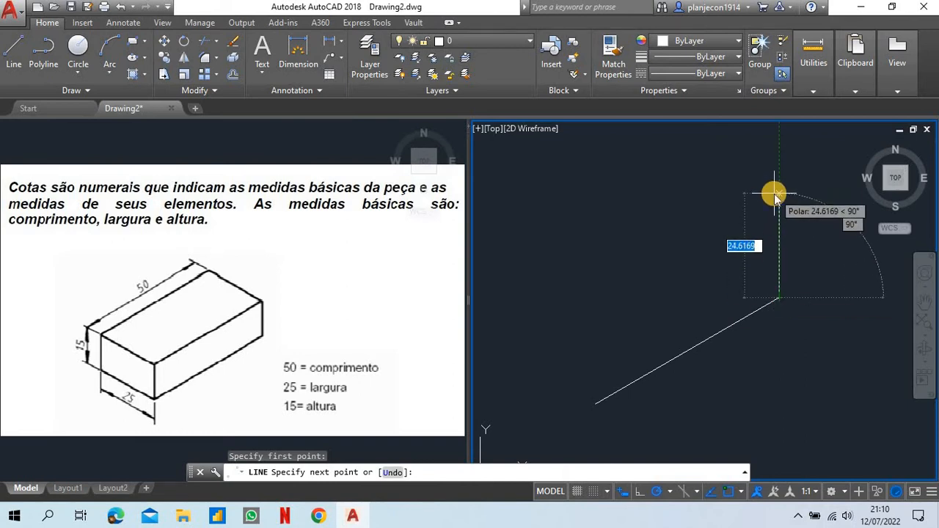
{"action": "type", "text": "2"}
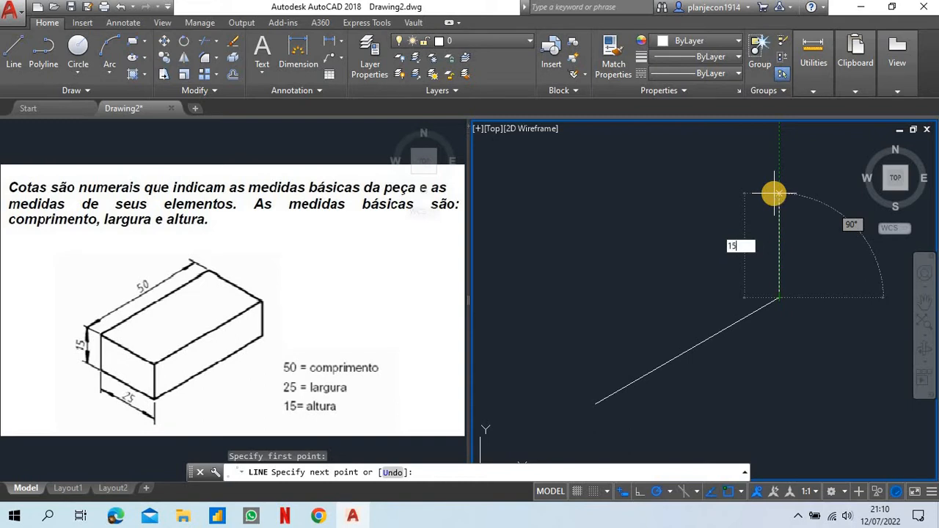
{"action": "key", "text": "Return"}
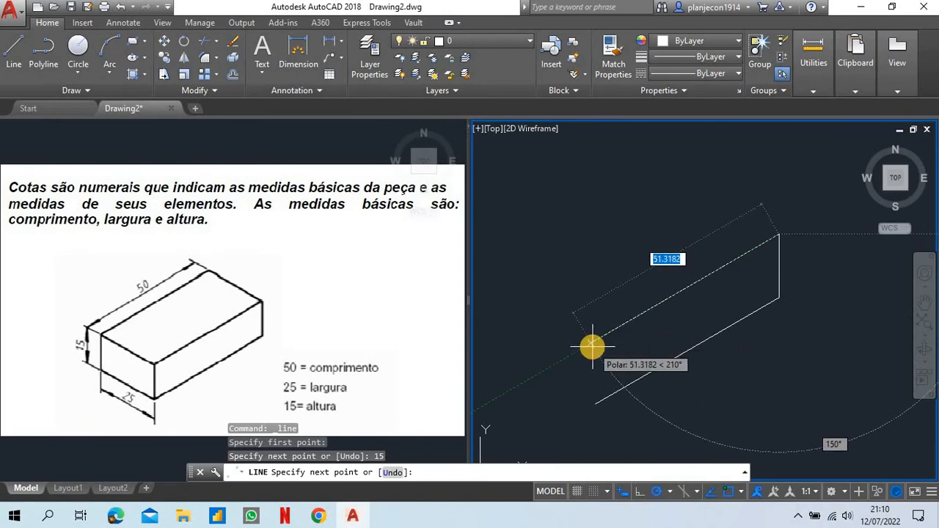
{"action": "type", "text": "5"}
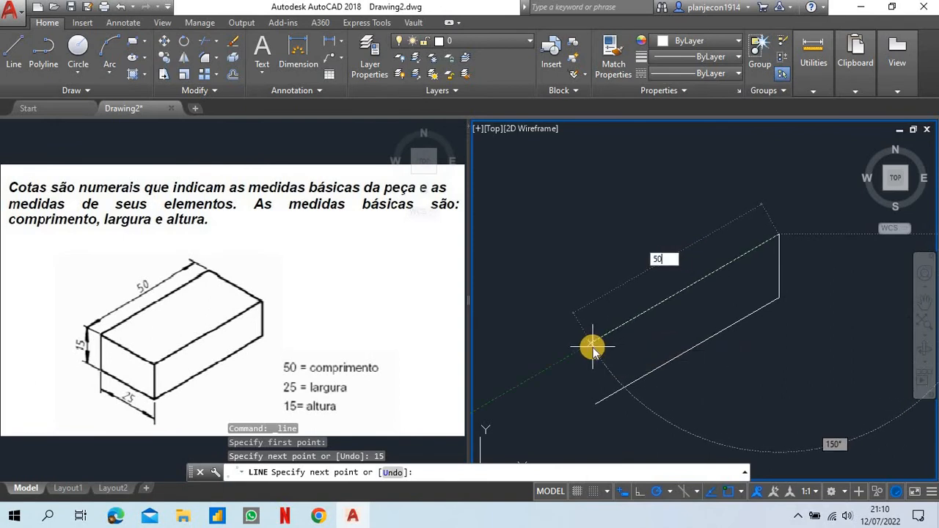
{"action": "type", "text": "0"}
{"action": "key", "text": "Return"}
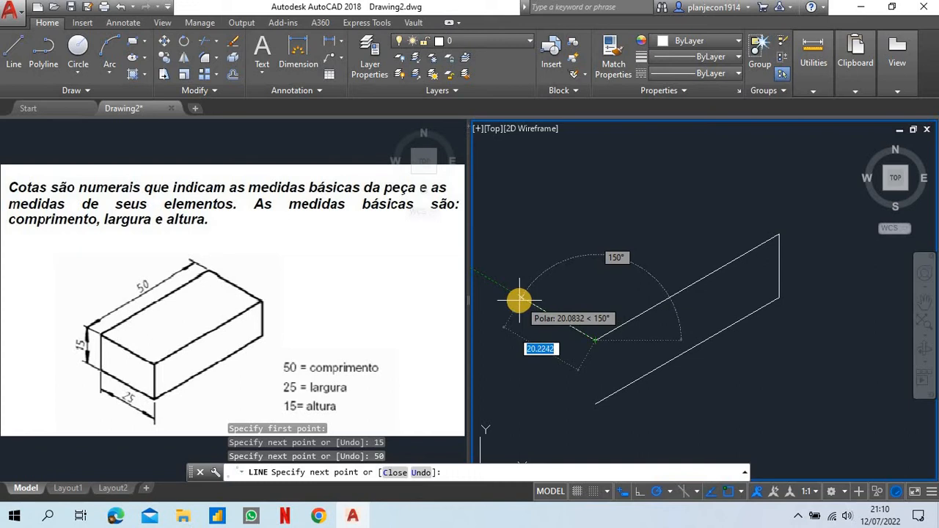
Continue the line from the open end of the upper 50-unit edge with a 25-unit segment at 150° and a 15-unit segment straight down.
{"action": "type", "text": "25"}
{"action": "key", "text": "Return"}
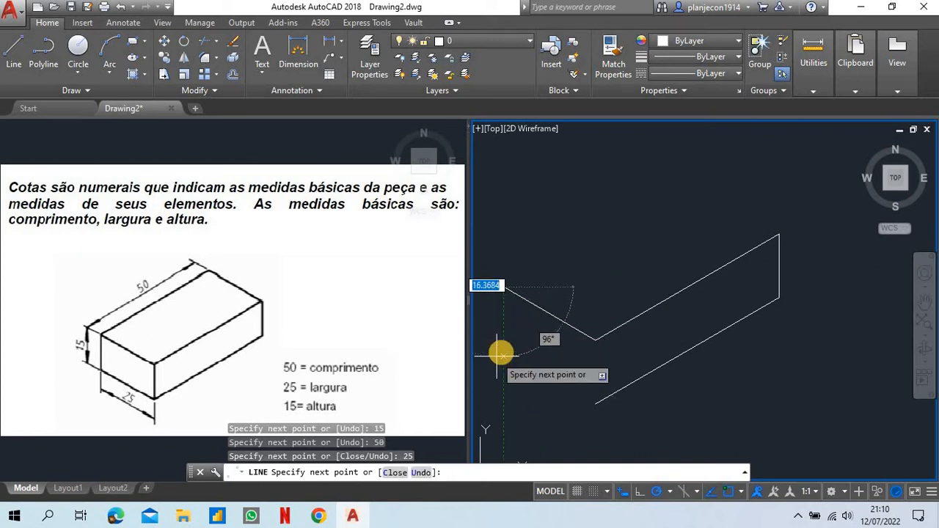
{"action": "type", "text": "1"}
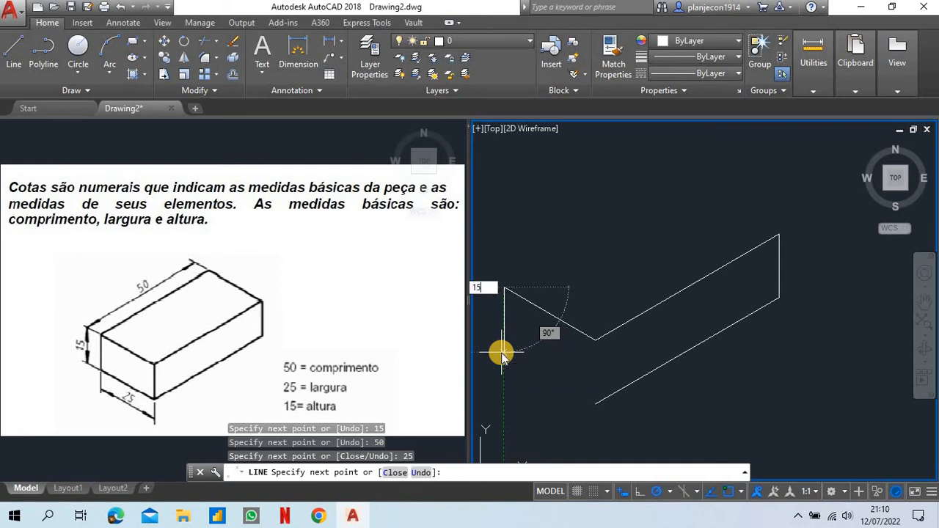
{"action": "type", "text": "5"}
{"action": "key", "text": "Return"}
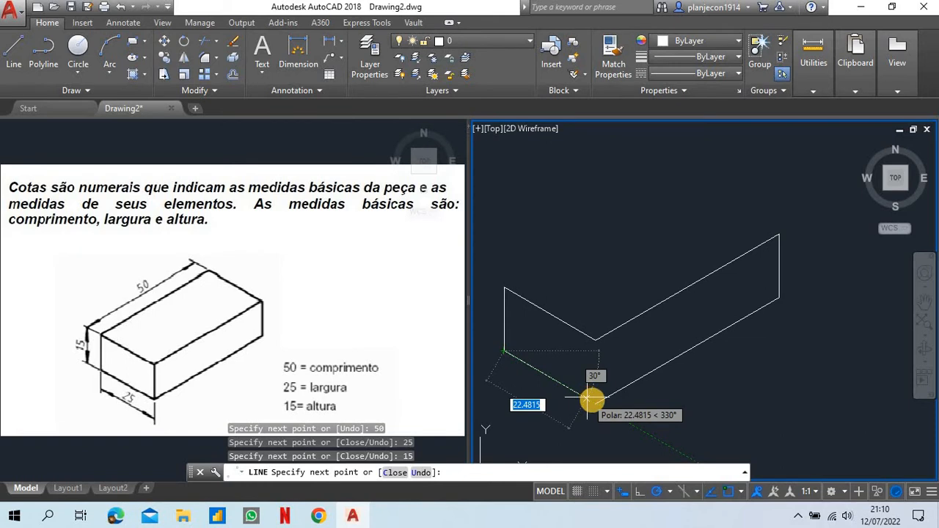
Close the block's end face with a 25-unit edge at 330° to the first line's start and a vertical 15-unit edge up to the corner above.
{"action": "type", "text": "25"}
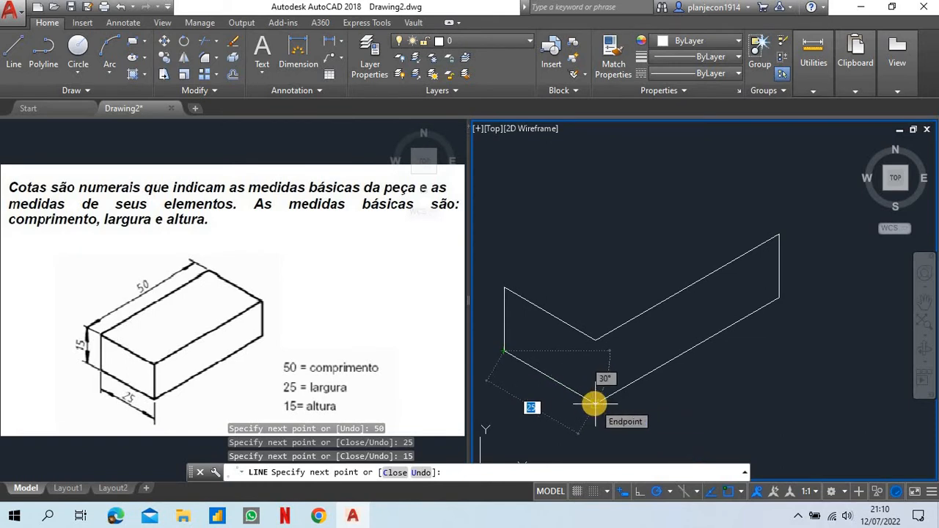
{"action": "left_click", "coordinate": [594, 404]}
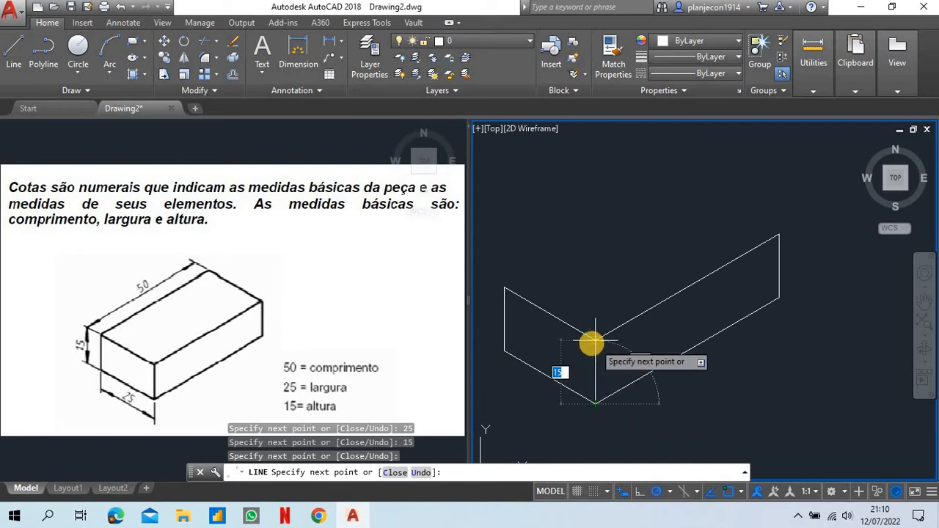
{"action": "left_click", "coordinate": [610, 358]}
{"action": "right_click", "coordinate": [652, 156]}
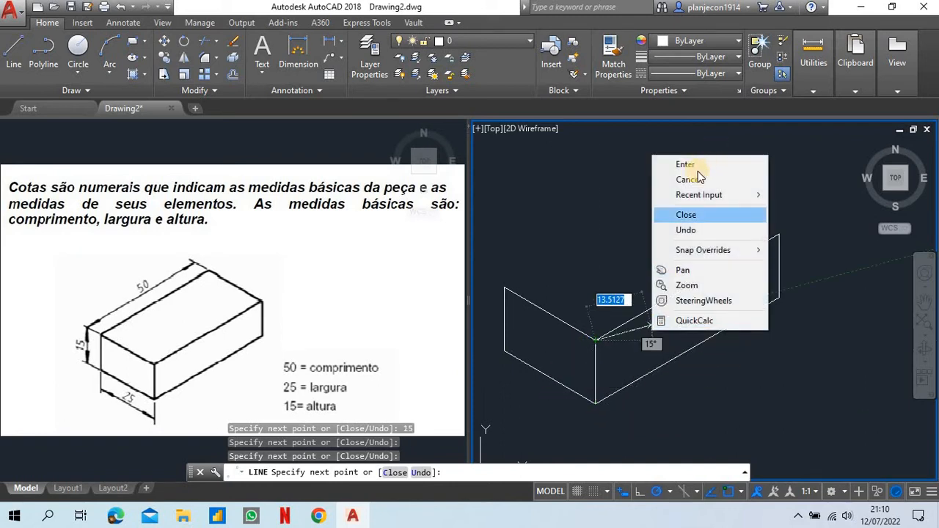
{"action": "left_click", "coordinate": [688, 179]}
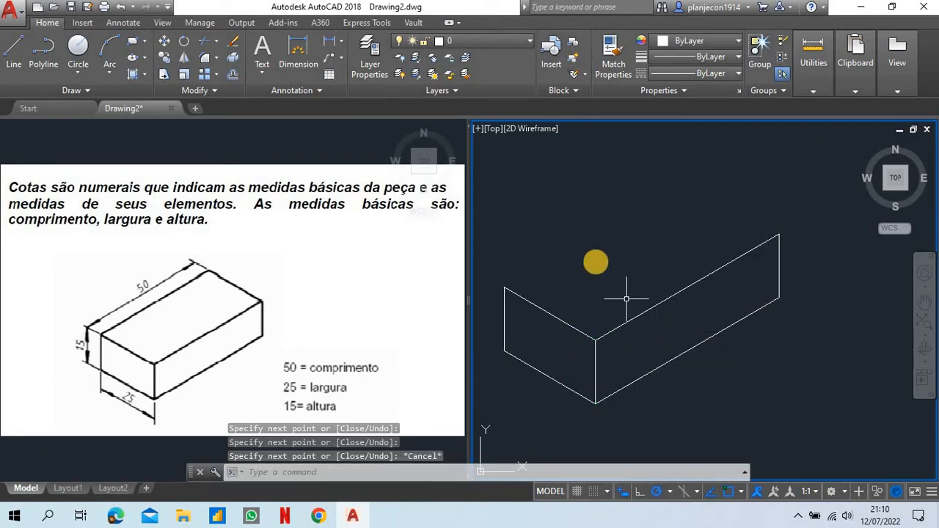
Complete the top face with a 50-unit line at 30° from the end face's outer upper corner and a 25-unit line at 330°.
{"action": "left_click", "coordinate": [29, 50]}
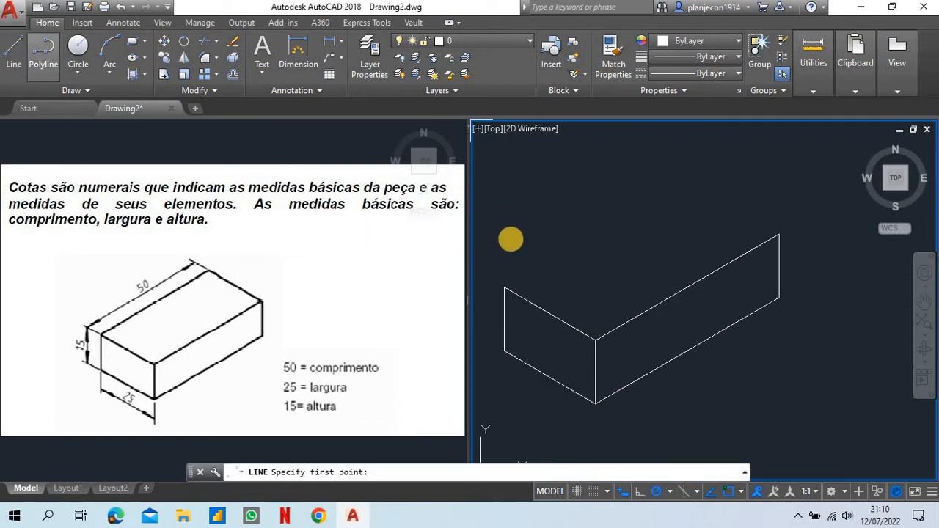
{"action": "left_click", "coordinate": [504, 286]}
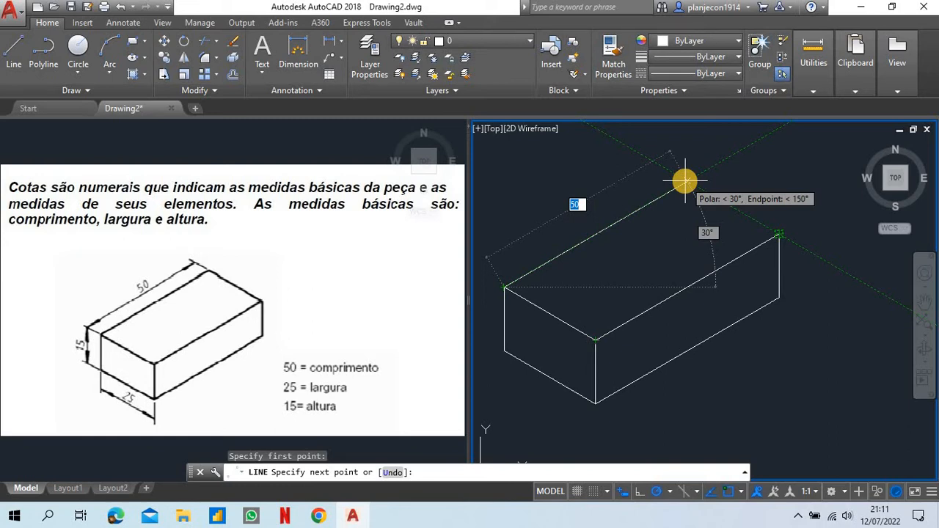
{"action": "left_click", "coordinate": [684, 181]}
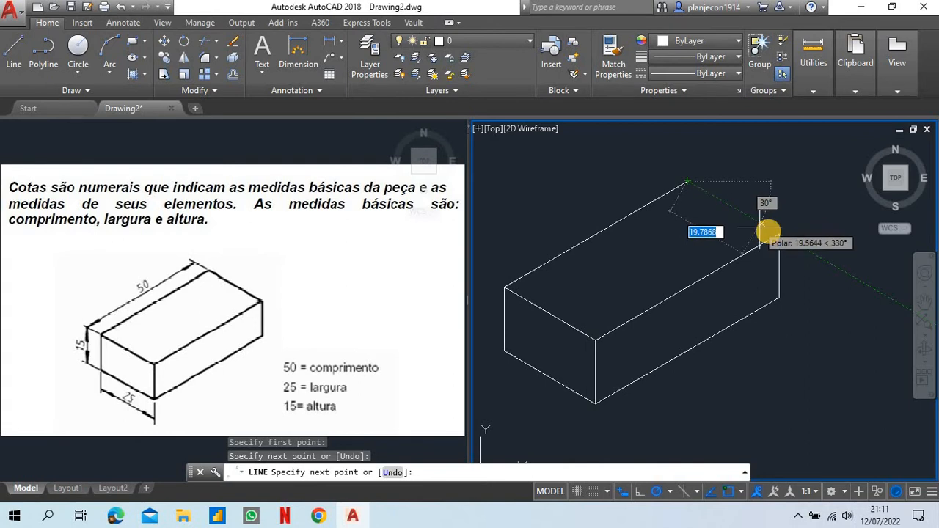
{"action": "type", "text": "25"}
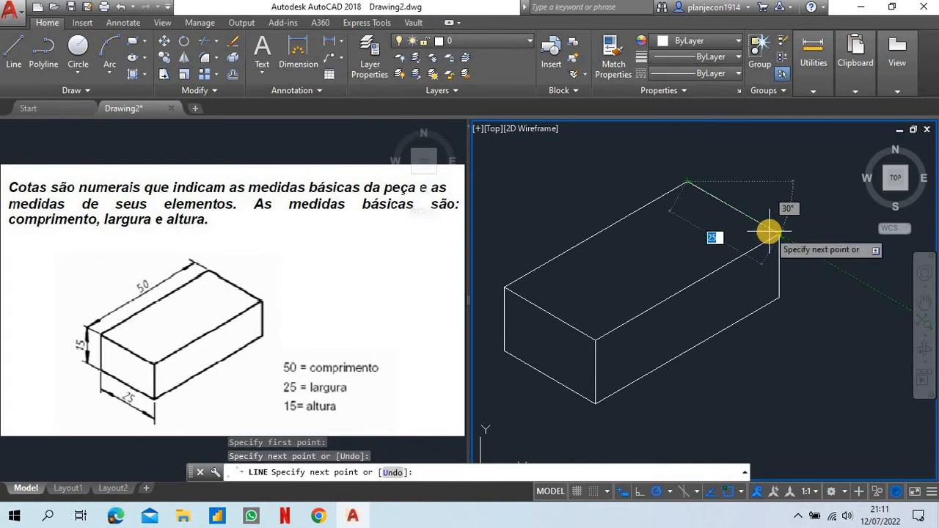
{"action": "key", "text": "Return"}
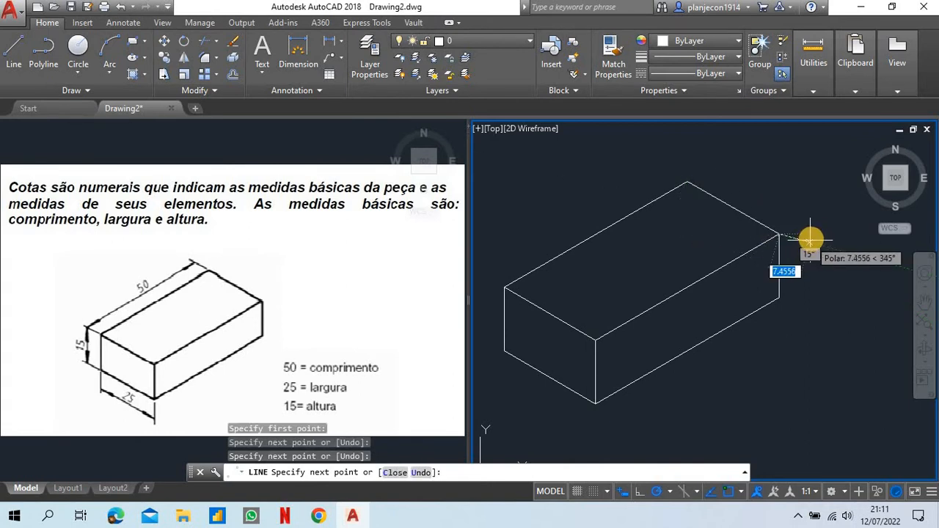
{"action": "right_click", "coordinate": [812, 239]}
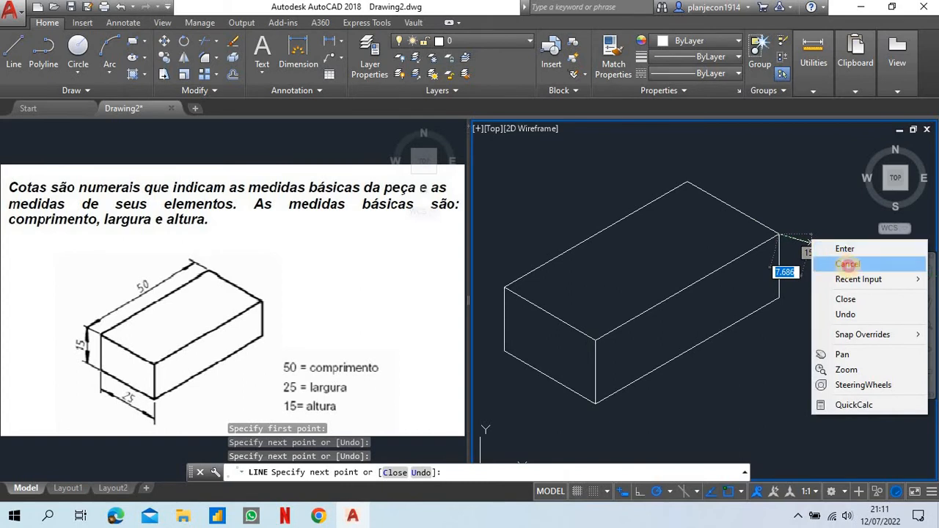
{"action": "left_click", "coordinate": [847, 264]}
{"action": "scroll", "coordinate": [777, 301], "scroll_direction": "down", "scroll_amount": 3}
{"action": "scroll", "coordinate": [784, 312], "scroll_direction": "up", "scroll_amount": 3}
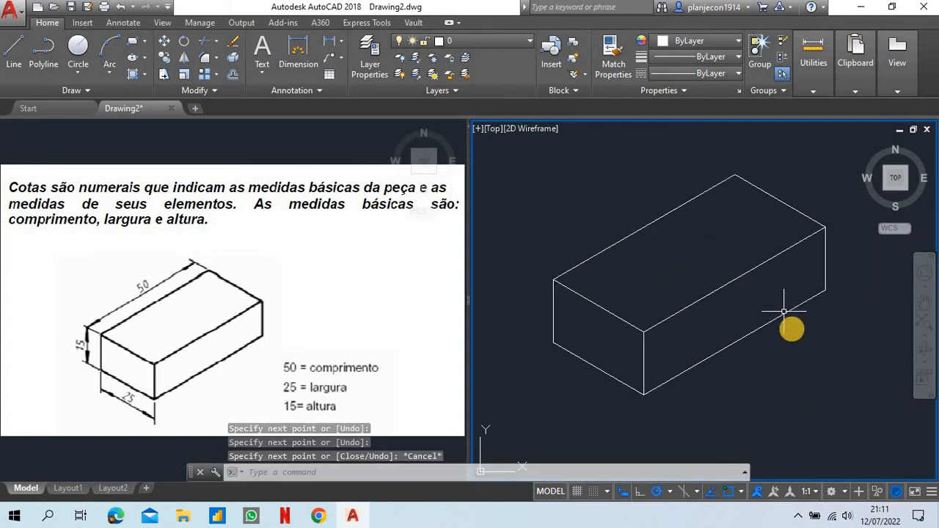
{"action": "scroll", "coordinate": [786, 328], "scroll_direction": "down", "scroll_amount": 2}
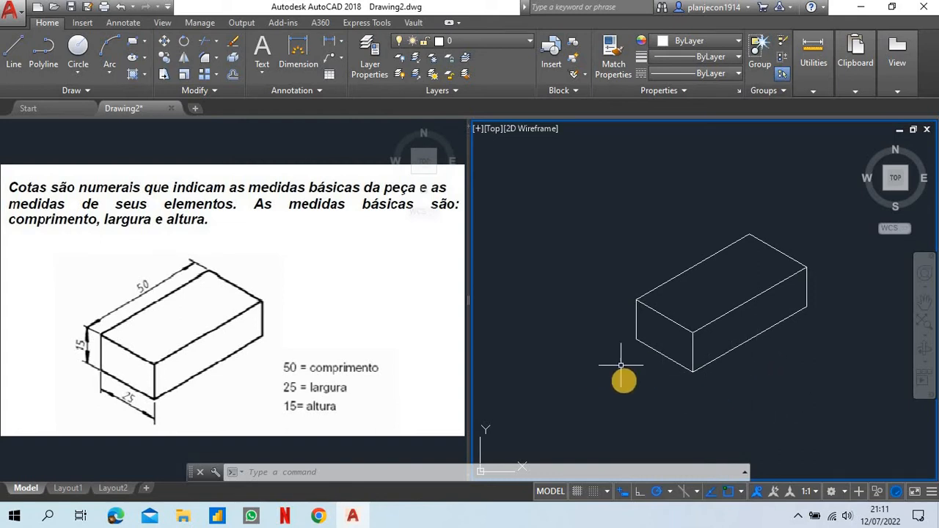
{"action": "scroll", "coordinate": [621, 365], "scroll_direction": "down", "scroll_amount": 2}
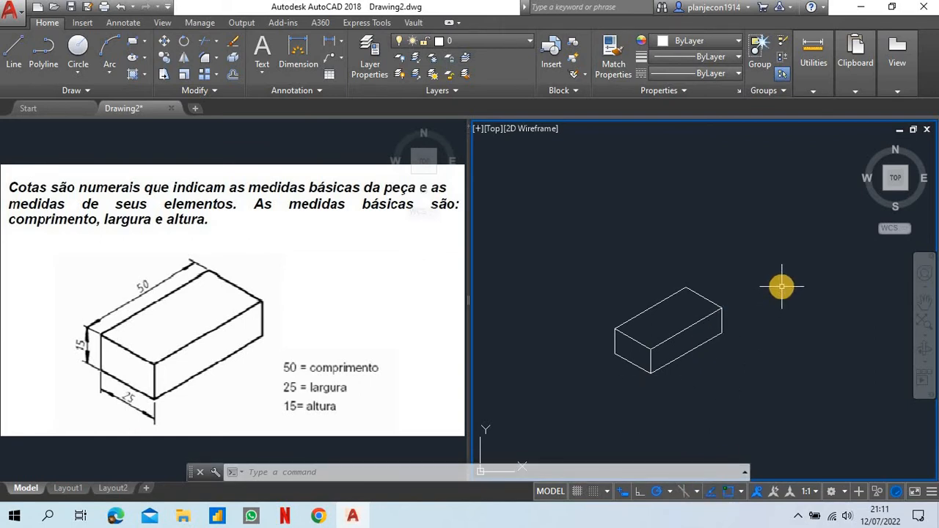
{"action": "scroll", "coordinate": [664, 355], "scroll_direction": "up", "scroll_amount": 4}
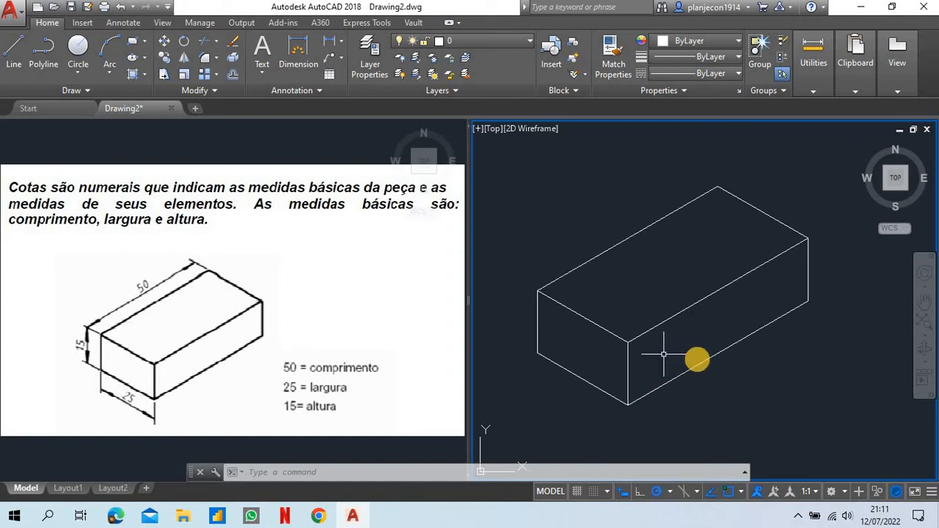
{"action": "scroll", "coordinate": [665, 383], "scroll_direction": "down", "scroll_amount": 2}
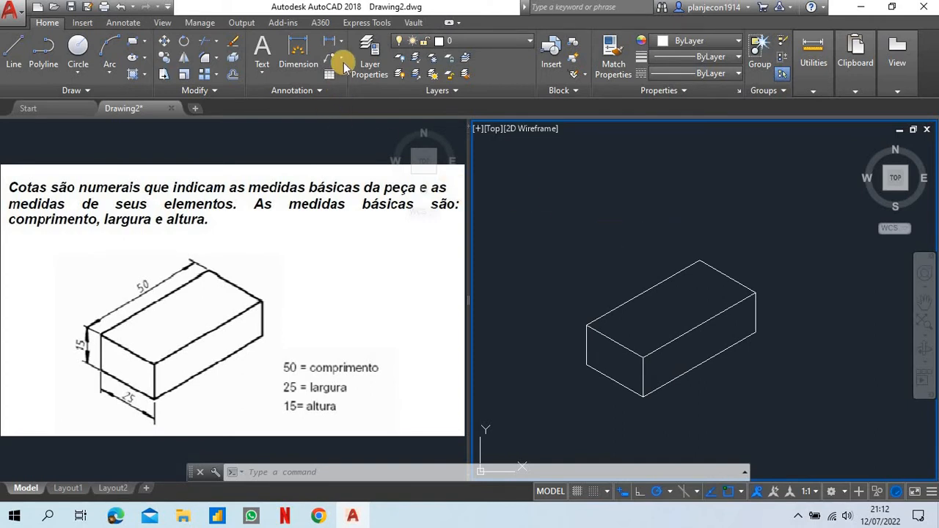
Place a horizontal linear dimension above the block across the rear long edge of the top face.
{"action": "left_click", "coordinate": [340, 44]}
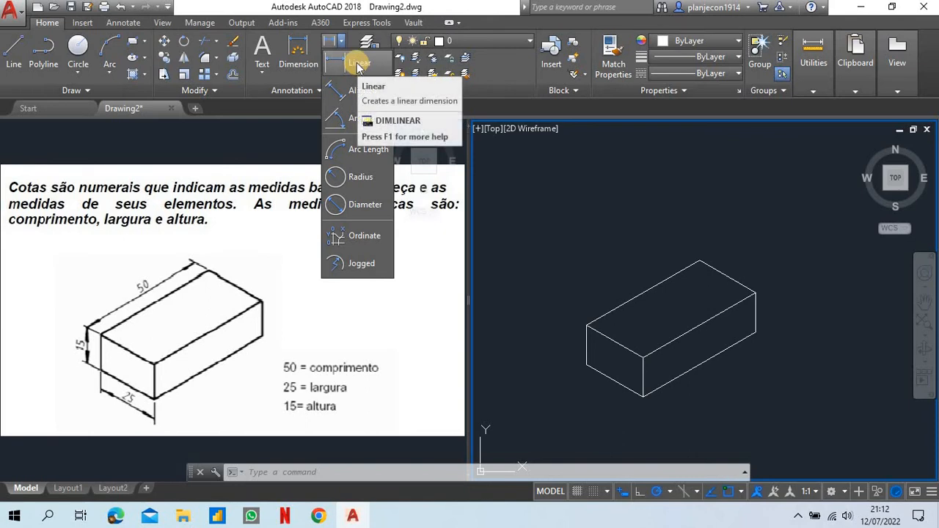
{"action": "left_click", "coordinate": [357, 65]}
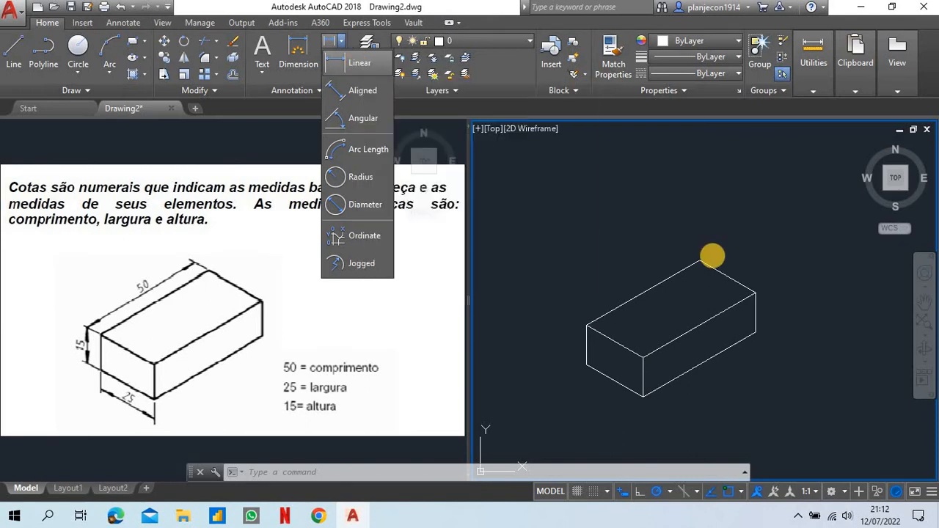
{"action": "left_click", "coordinate": [587, 324]}
{"action": "left_click", "coordinate": [698, 259]}
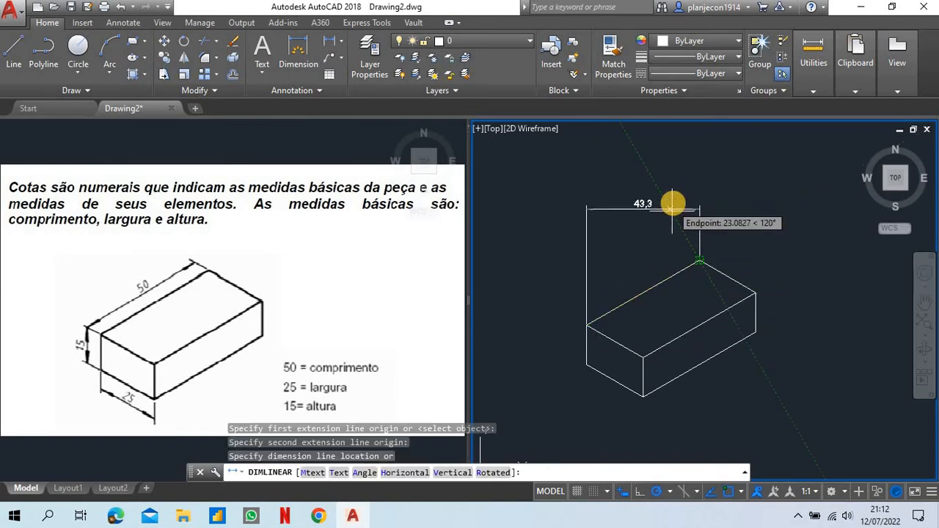
{"action": "left_click", "coordinate": [664, 197]}
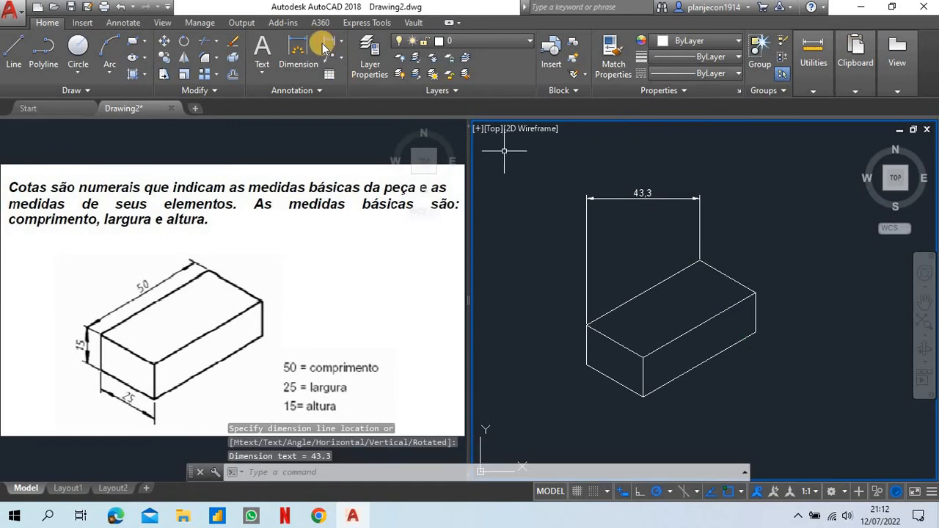
Add a vertical linear dimension beside the block from the top face's rear corner to the far lower corner of the long side.
{"action": "key", "text": "space"}
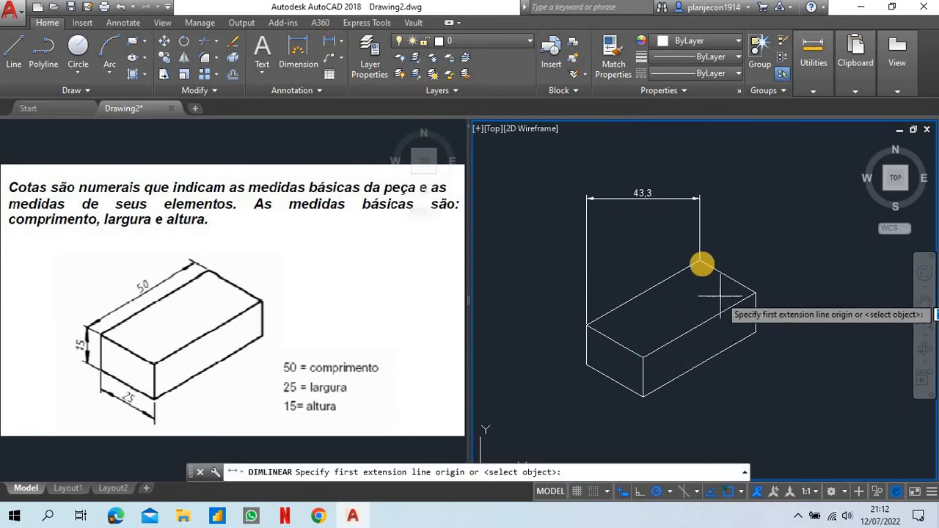
{"action": "left_click", "coordinate": [699, 260]}
{"action": "left_click", "coordinate": [755, 333]}
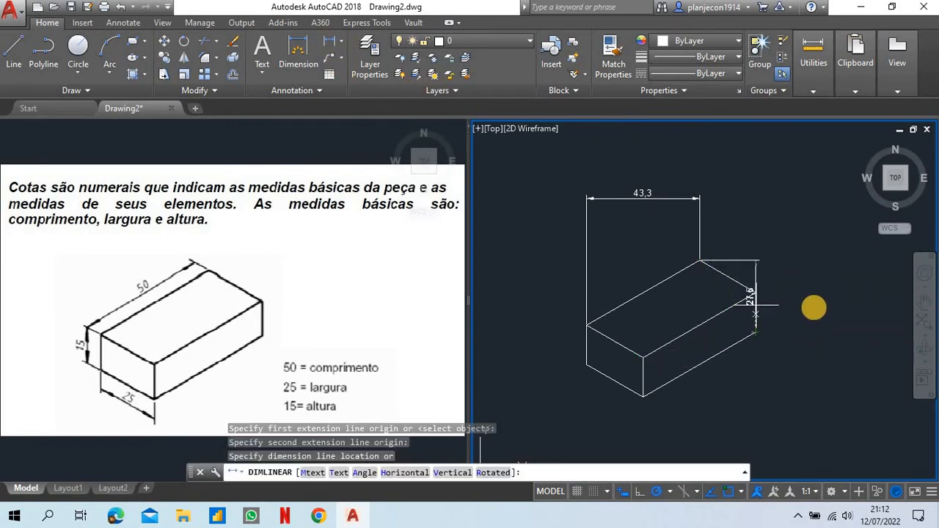
{"action": "left_click", "coordinate": [809, 293]}
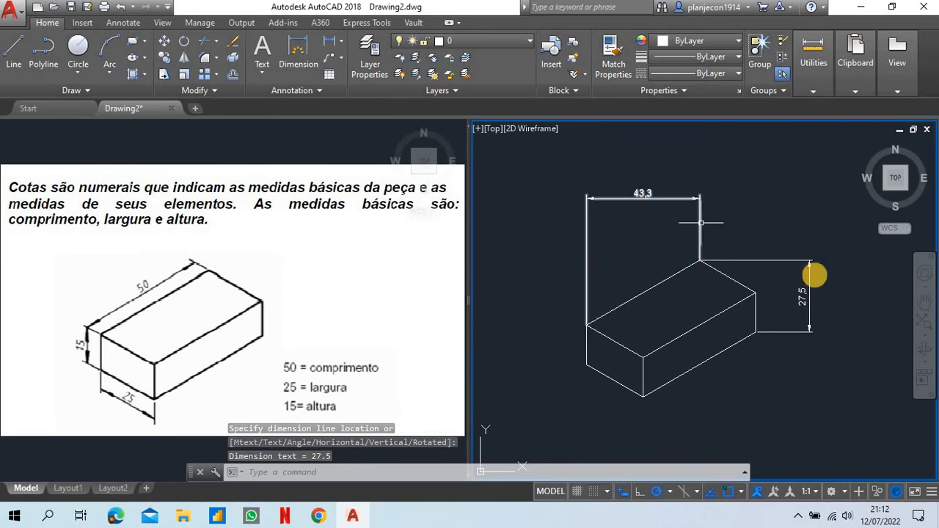
Erase the vertical and horizontal linear dimensions from the block.
{"action": "left_click", "coordinate": [822, 212]}
{"action": "left_click", "coordinate": [790, 320]}
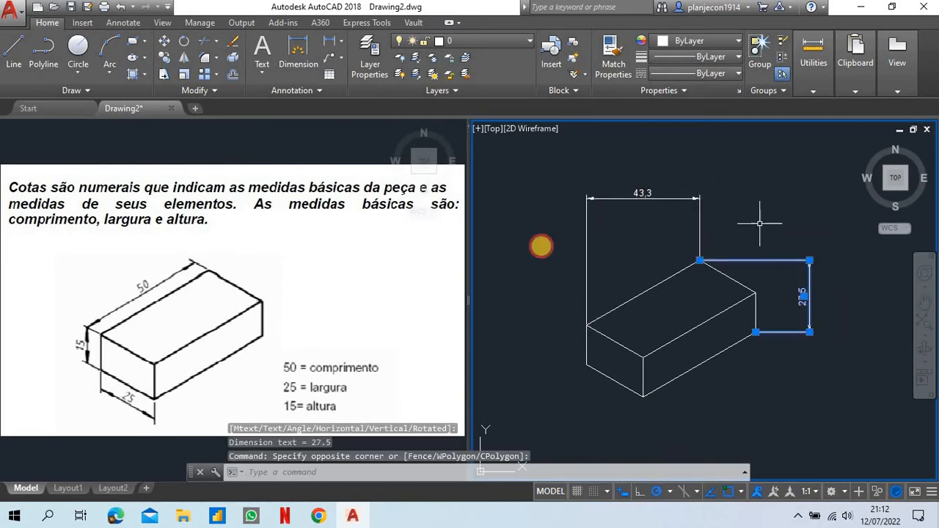
{"action": "left_click", "coordinate": [735, 180]}
{"action": "left_click", "coordinate": [554, 236]}
{"action": "right_click", "coordinate": [772, 213]}
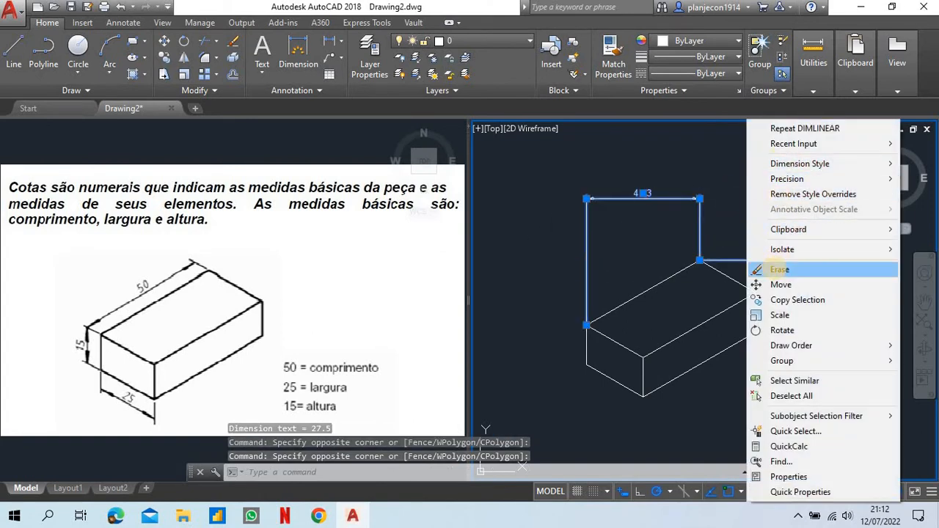
{"action": "left_click", "coordinate": [778, 270]}
Add an aligned dimension to the rear long edge of the top face, with its dimension line offset outward above the block.
{"action": "left_click", "coordinate": [341, 44]}
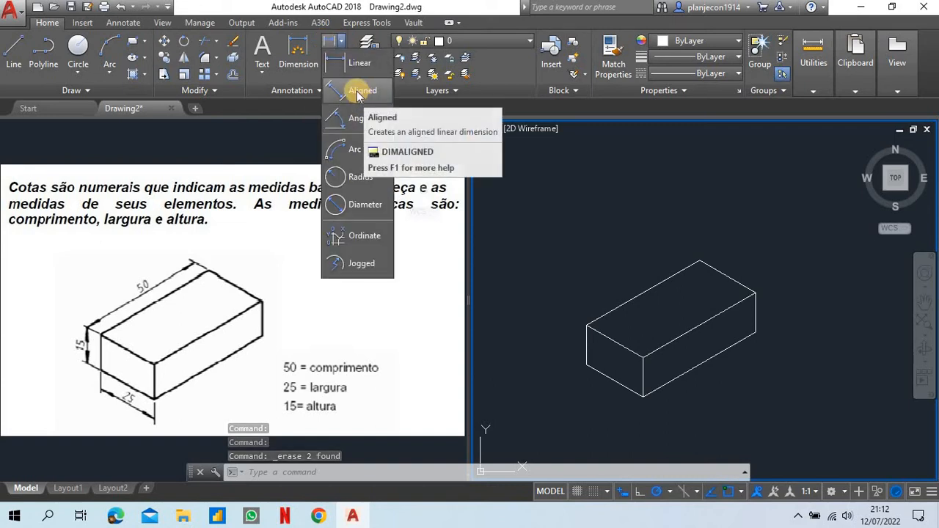
{"action": "left_click", "coordinate": [362, 92]}
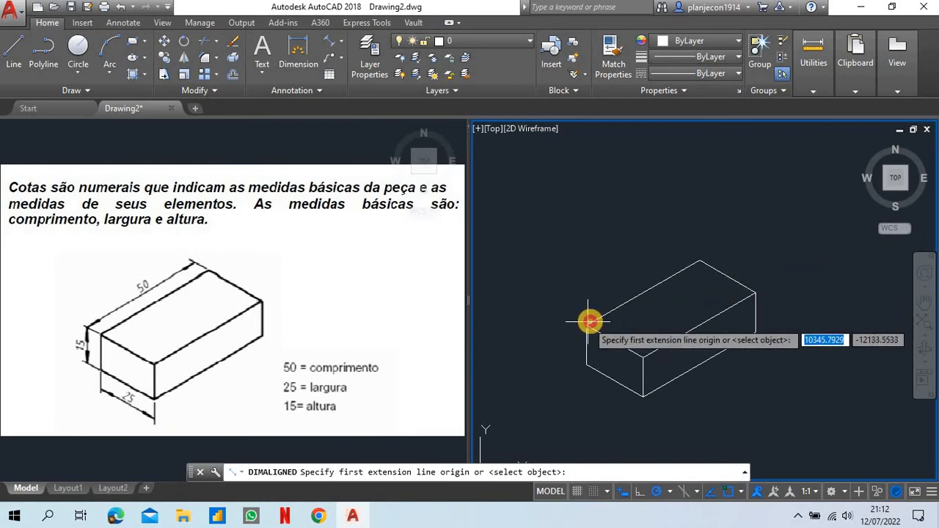
{"action": "left_click", "coordinate": [587, 324]}
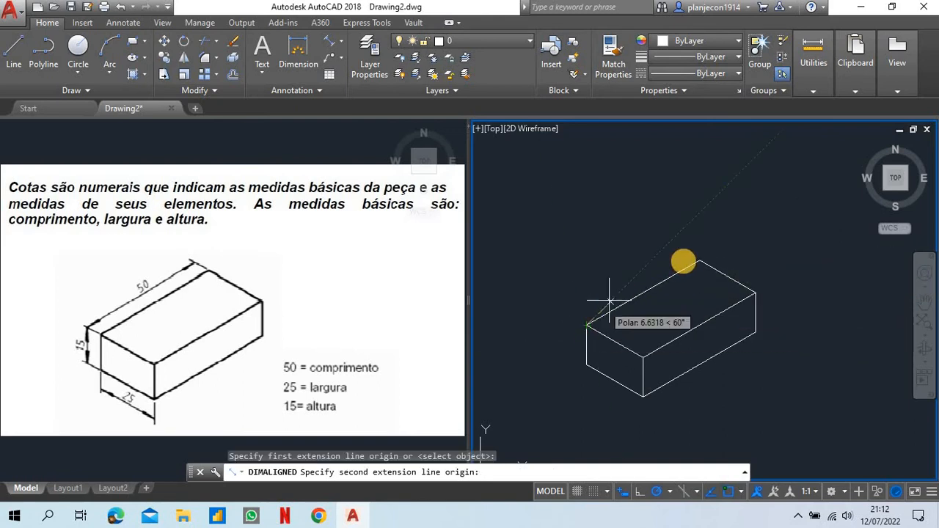
{"action": "left_click", "coordinate": [699, 262]}
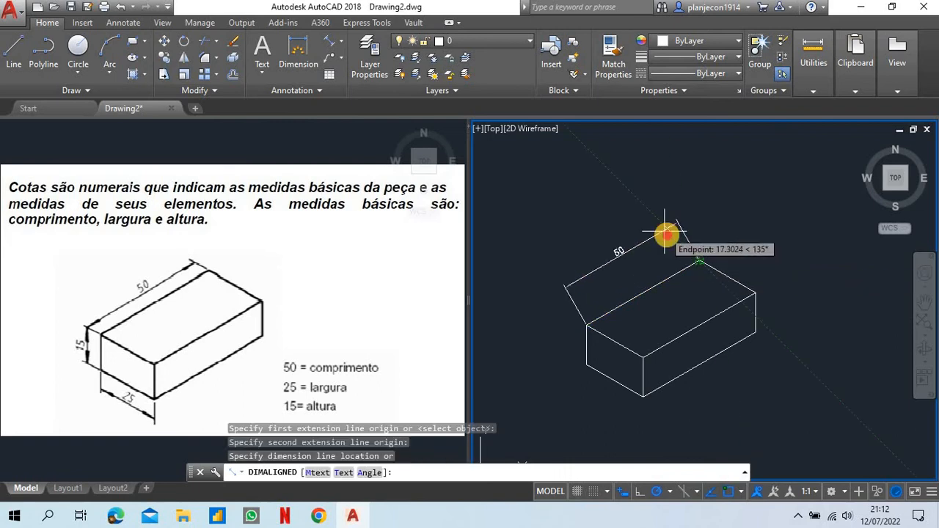
{"action": "left_click", "coordinate": [669, 233]}
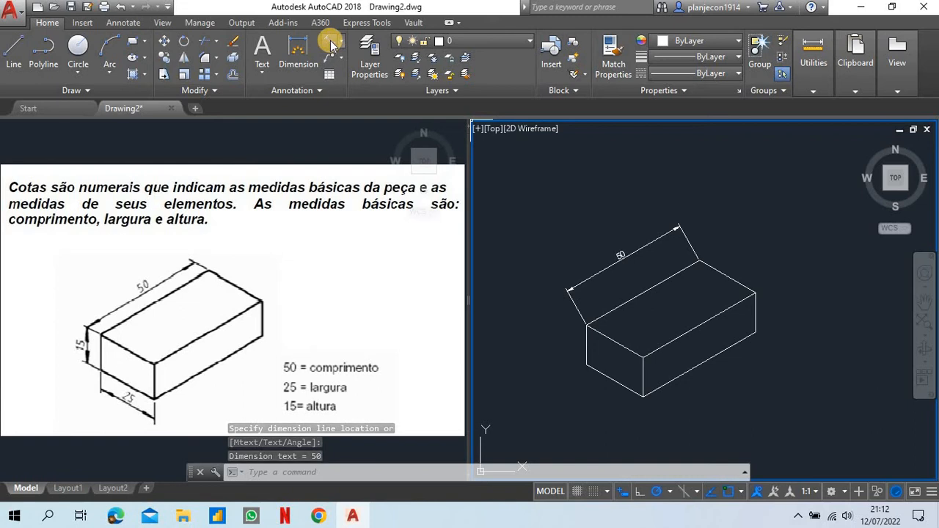
Dimension the outer vertical edge of the block's end face with an aligned dimension placed outside the block.
{"action": "left_click", "coordinate": [331, 46]}
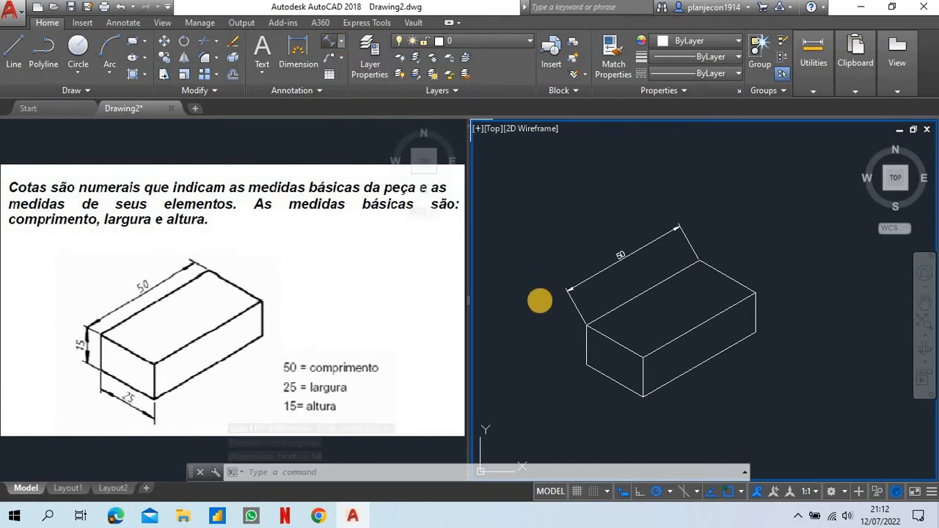
{"action": "left_click", "coordinate": [586, 323]}
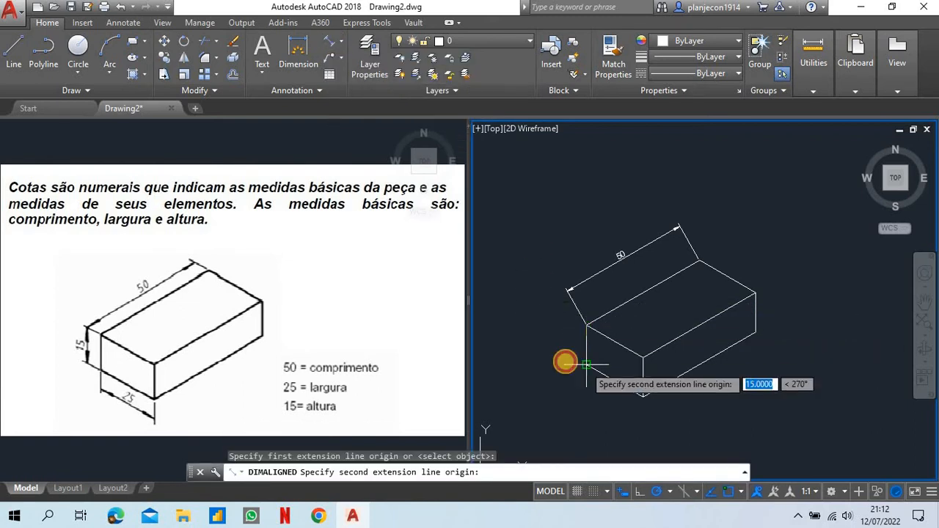
{"action": "left_click", "coordinate": [584, 364]}
{"action": "left_click", "coordinate": [554, 360]}
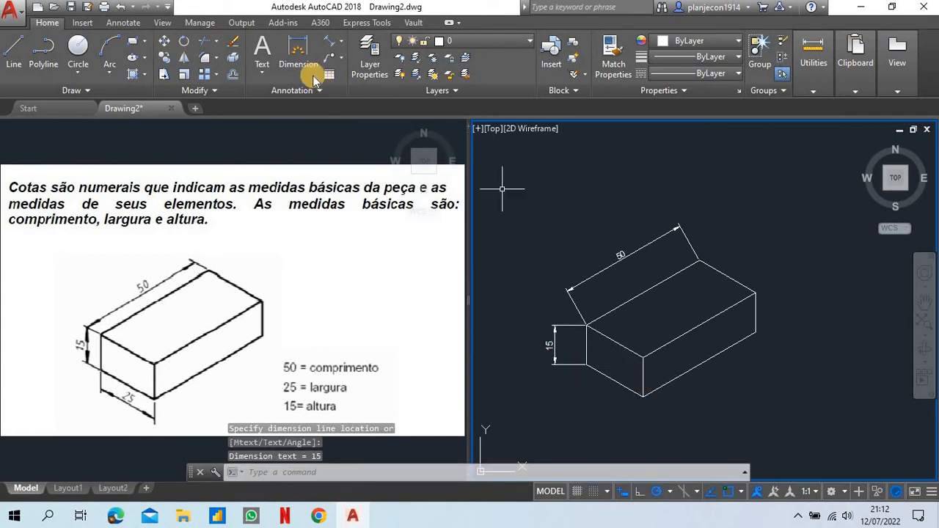
Dimension the lower edge of the block's end face, with its dimension line offset outward below the block.
{"action": "left_click", "coordinate": [341, 41]}
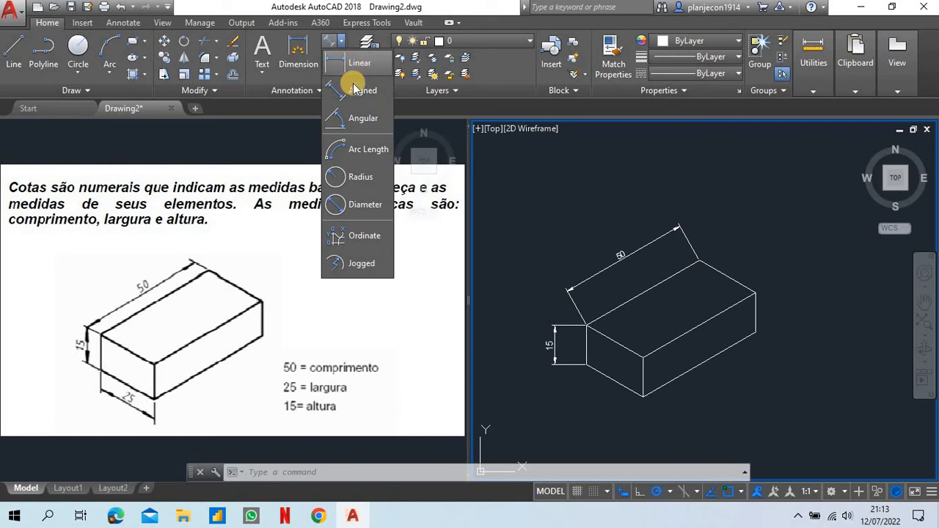
{"action": "left_click", "coordinate": [297, 52]}
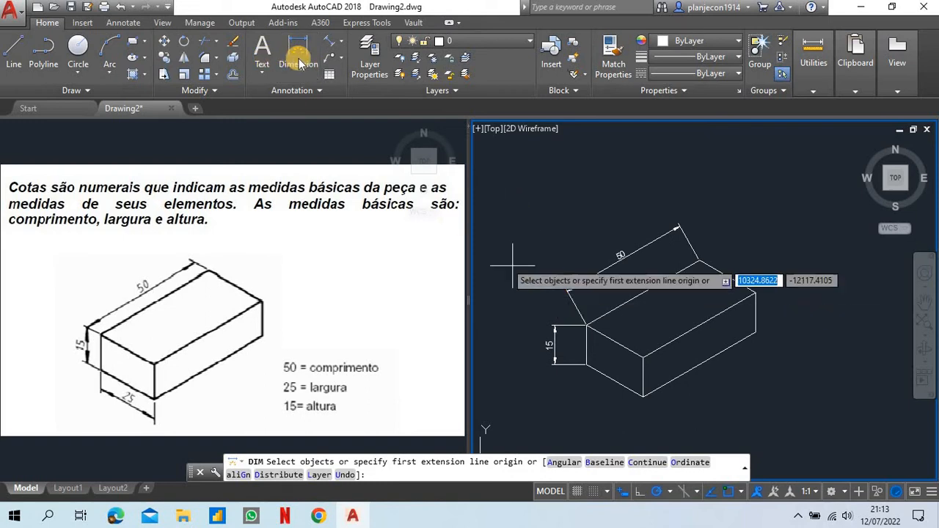
{"action": "left_click", "coordinate": [586, 363]}
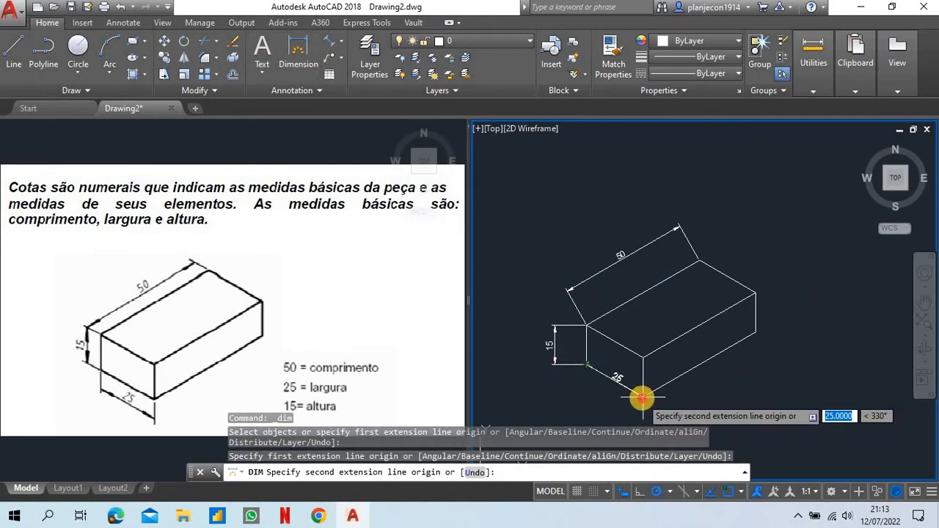
{"action": "left_click", "coordinate": [643, 397]}
{"action": "left_click", "coordinate": [592, 403]}
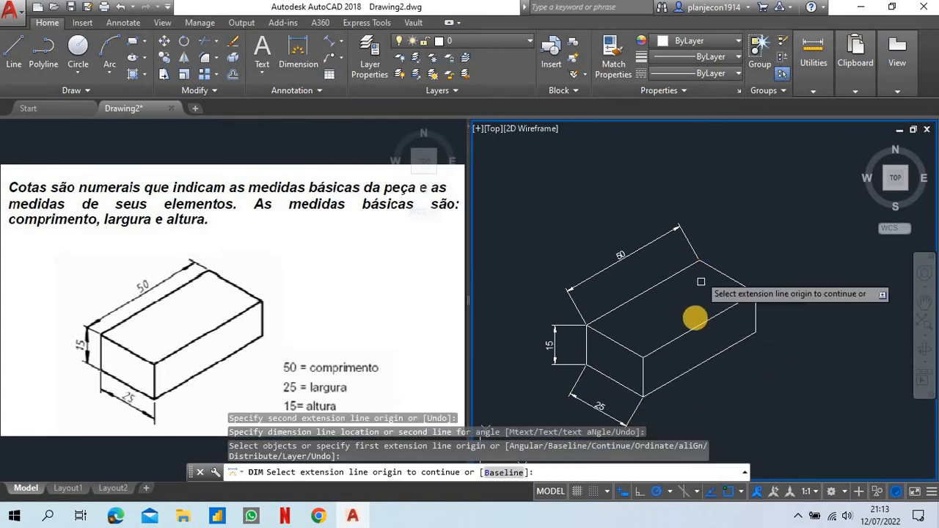
{"action": "scroll", "coordinate": [695, 261], "scroll_direction": "down", "scroll_amount": 2}
{"action": "scroll", "coordinate": [702, 330], "scroll_direction": "up", "scroll_amount": 2}
{"action": "scroll", "coordinate": [738, 325], "scroll_direction": "down", "scroll_amount": 2}
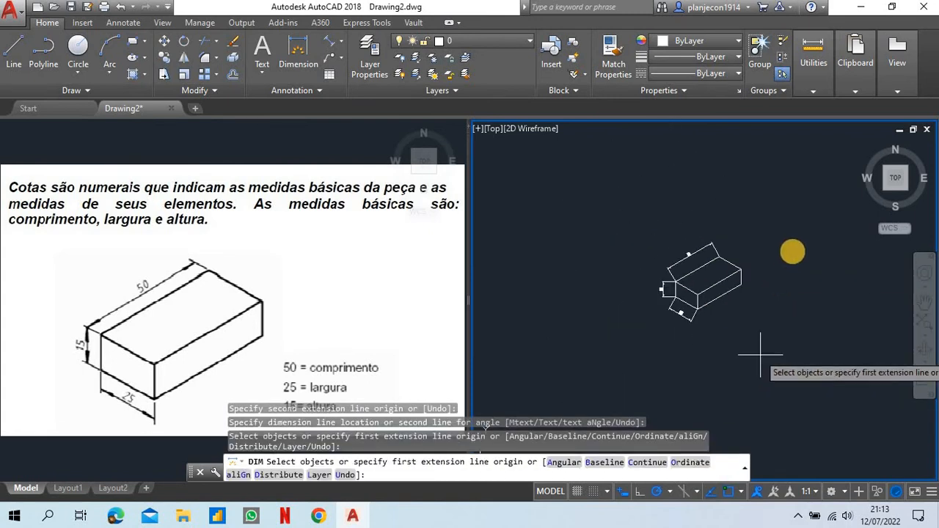
{"action": "right_click", "coordinate": [795, 250]}
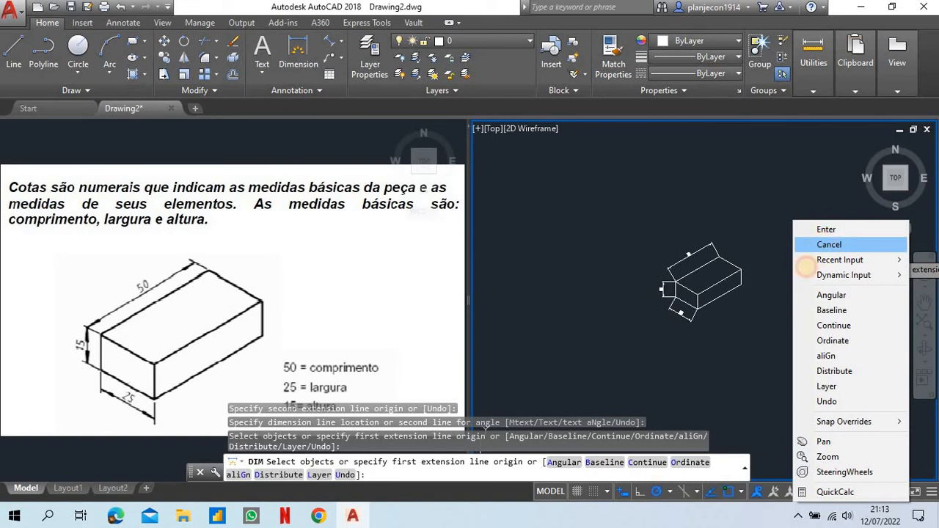
{"action": "left_click", "coordinate": [823, 247]}
{"action": "scroll", "coordinate": [704, 307], "scroll_direction": "up", "scroll_amount": 3}
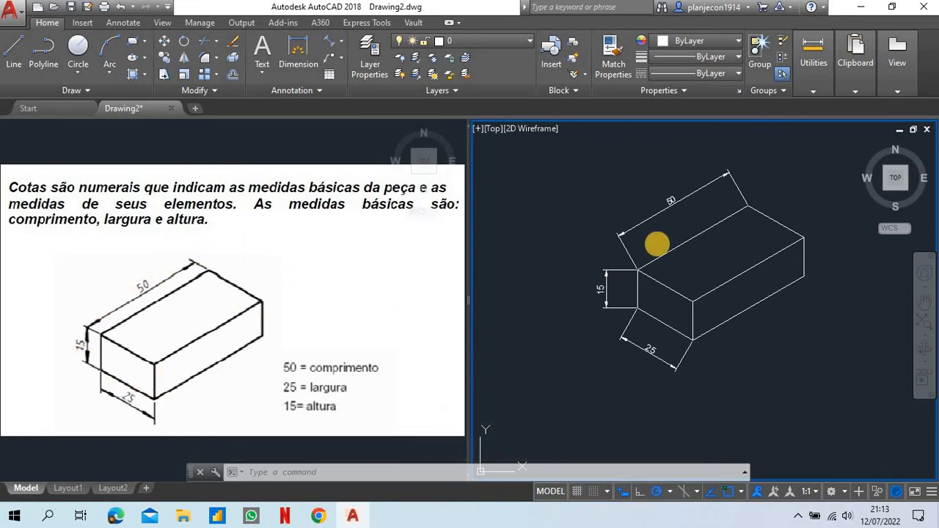
{"action": "scroll", "coordinate": [781, 198], "scroll_direction": "up", "scroll_amount": 2}
{"action": "scroll", "coordinate": [778, 202], "scroll_direction": "down", "scroll_amount": 2}
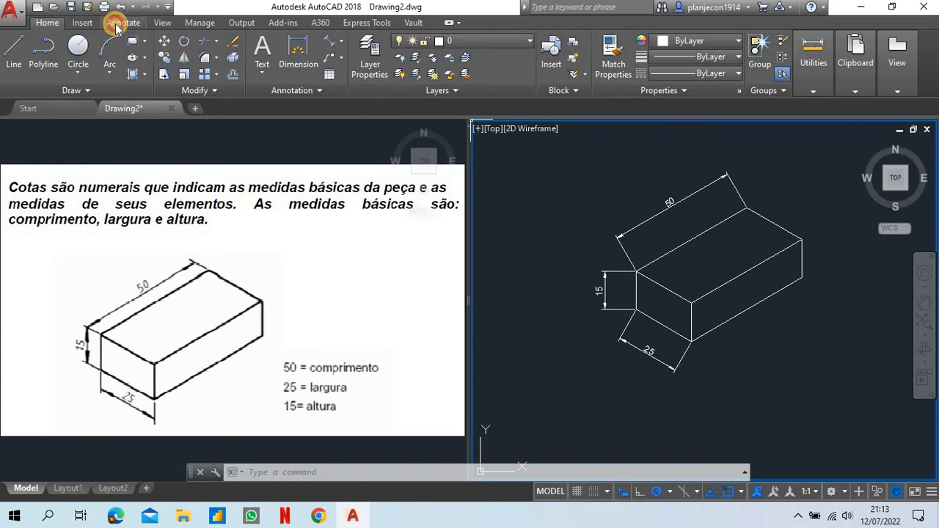
Oblique the extension lines of the block's length dimension to an angle of 150 degrees.
{"action": "left_click", "coordinate": [119, 22]}
{"action": "left_click", "coordinate": [341, 91]}
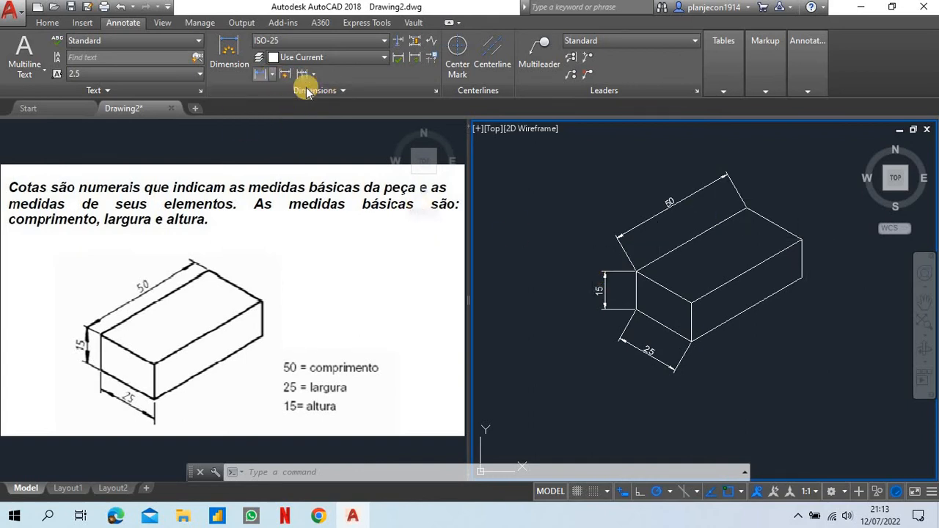
{"action": "left_click", "coordinate": [343, 91]}
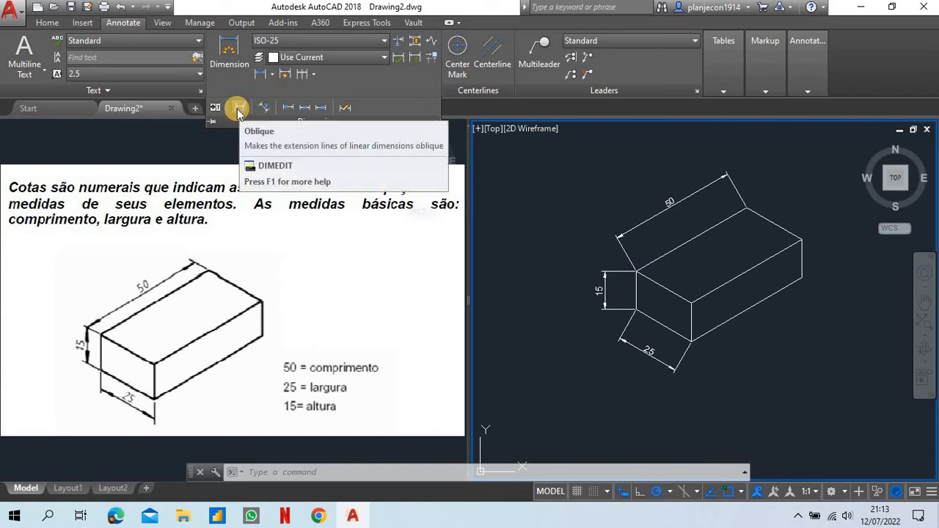
{"action": "left_click", "coordinate": [295, 115]}
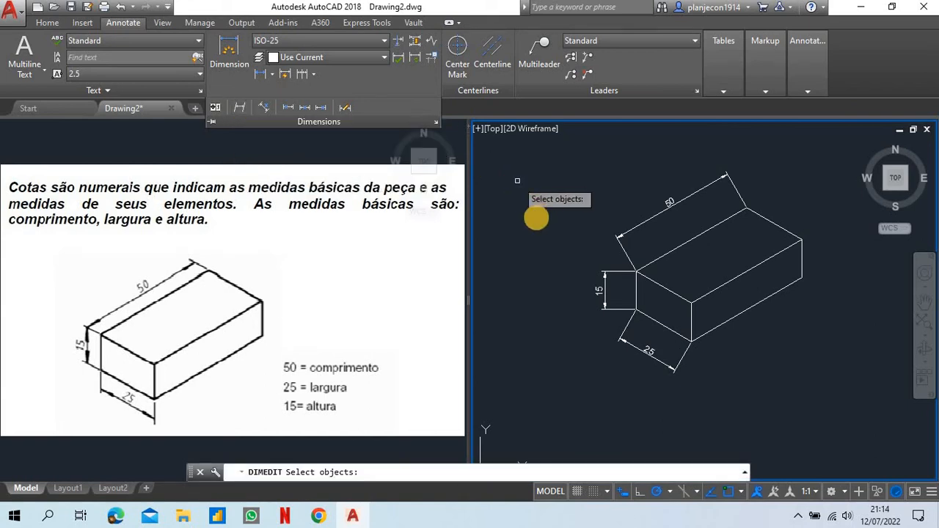
{"action": "left_click", "coordinate": [734, 188]}
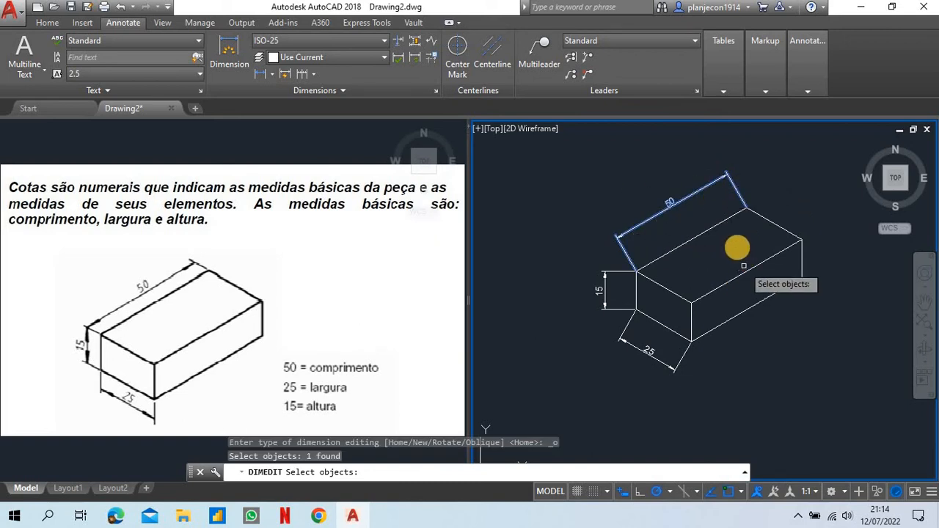
{"action": "key", "text": "Return"}
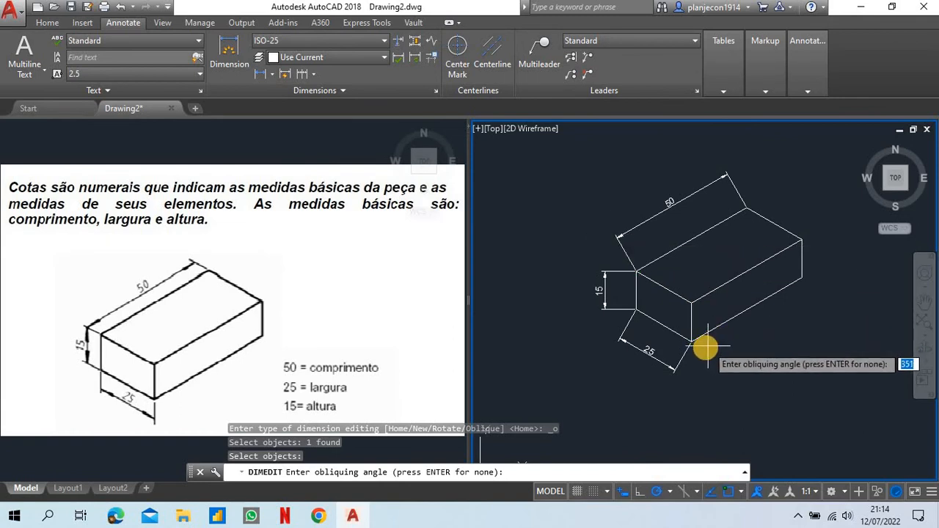
{"action": "left_click", "coordinate": [528, 475]}
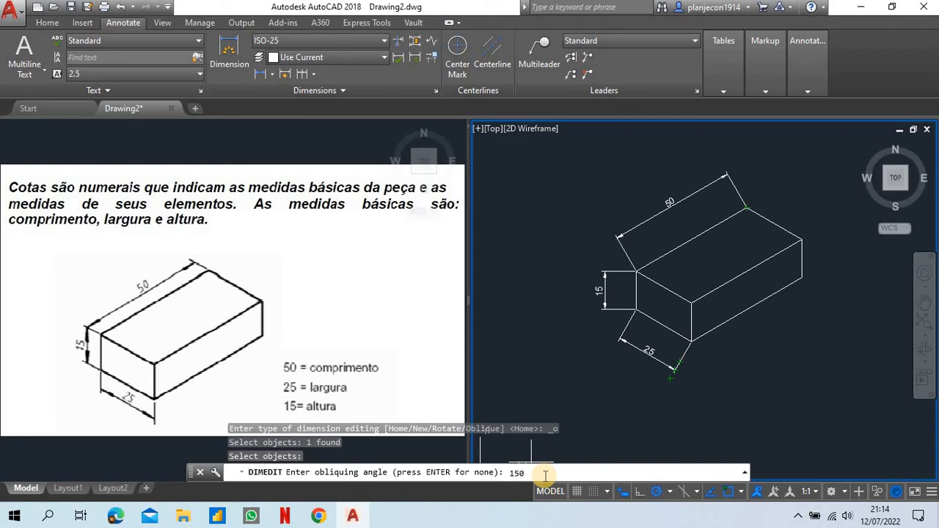
{"action": "key", "text": "Return"}
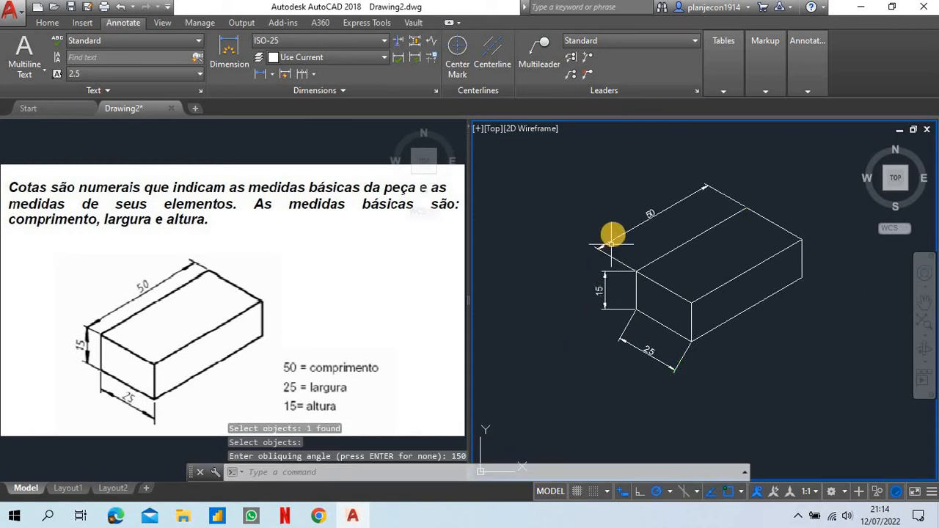
{"action": "scroll", "coordinate": [611, 243], "scroll_direction": "up", "scroll_amount": 3}
{"action": "scroll", "coordinate": [663, 217], "scroll_direction": "down", "scroll_amount": 4}
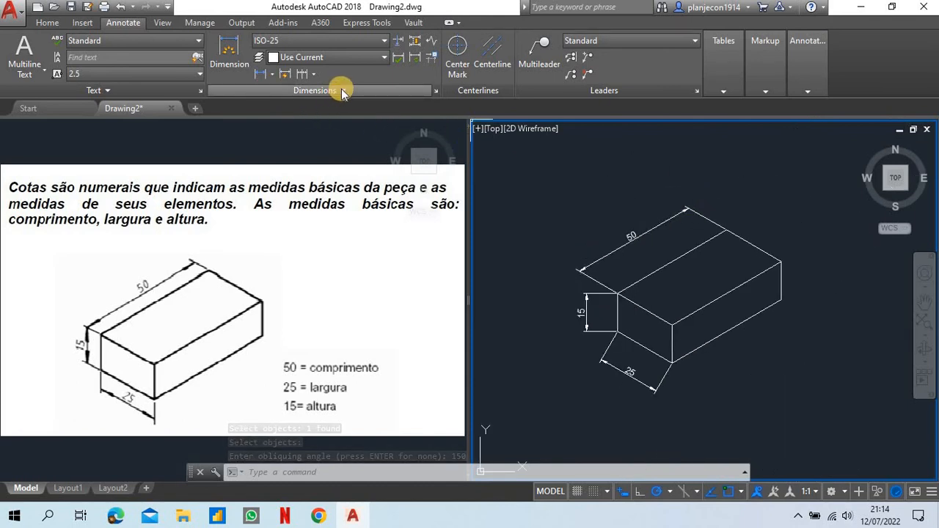
Oblique the extension lines of the block's height dimension to an angle of 150 degrees.
{"action": "left_click", "coordinate": [250, 91]}
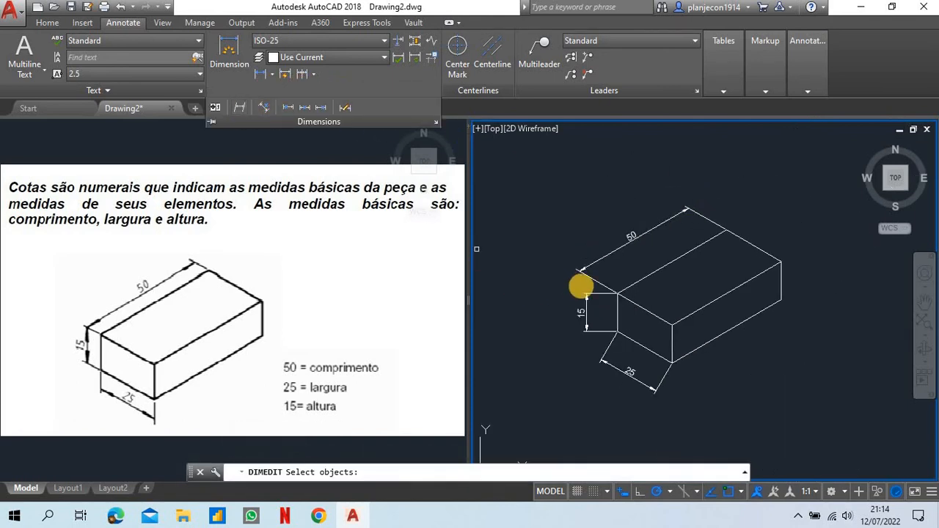
{"action": "left_click", "coordinate": [591, 294]}
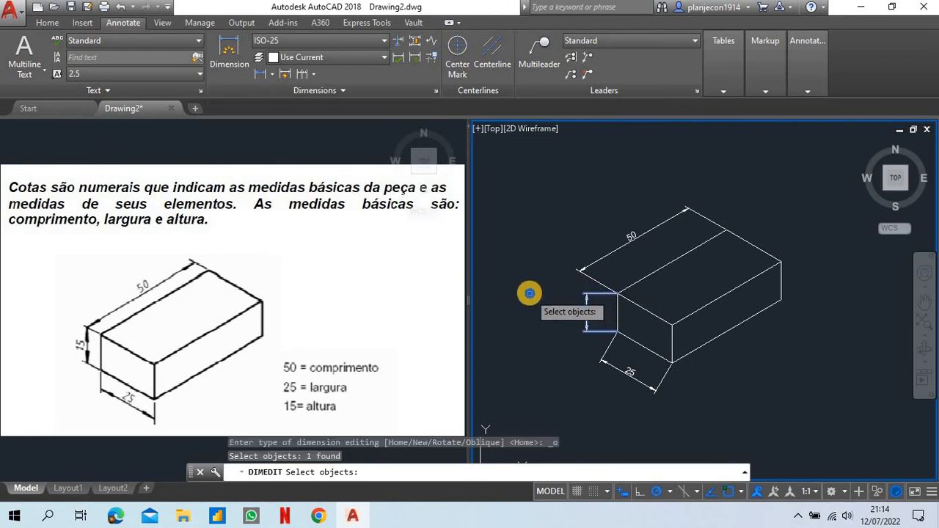
{"action": "key", "text": "Return"}
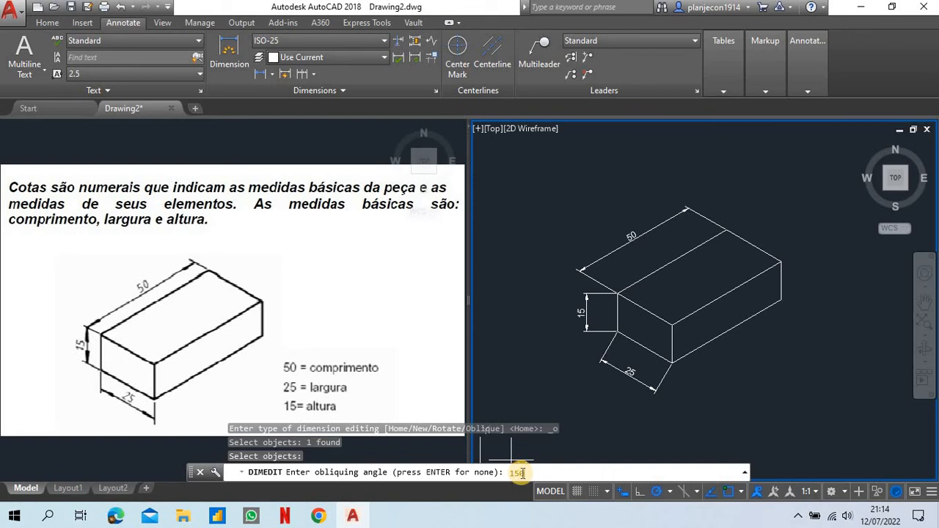
{"action": "key", "text": "Return"}
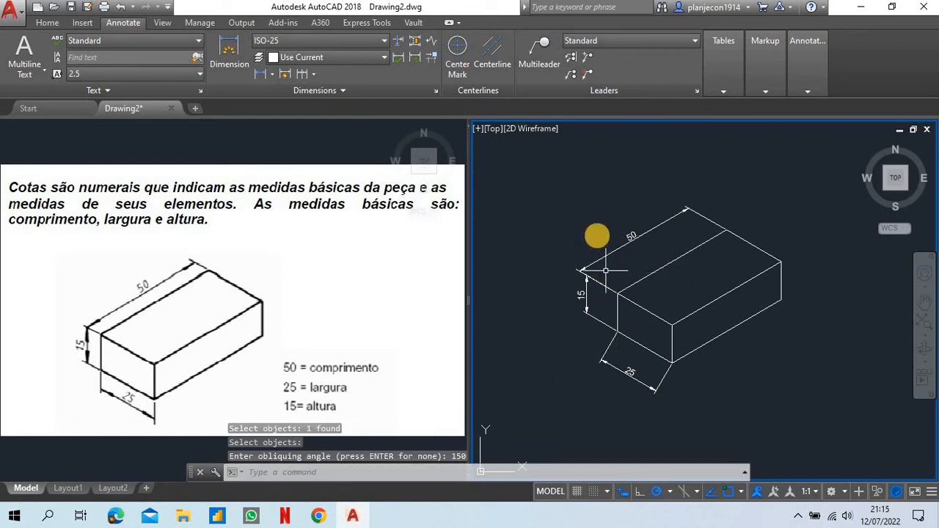
Stretch the length dimension's line by its near end grip so it meets the upper end of the height dimension.
{"action": "scroll", "coordinate": [605, 270], "scroll_direction": "up", "scroll_amount": 2}
{"action": "left_click", "coordinate": [578, 240]}
{"action": "left_click", "coordinate": [558, 266]}
{"action": "left_click", "coordinate": [565, 271]}
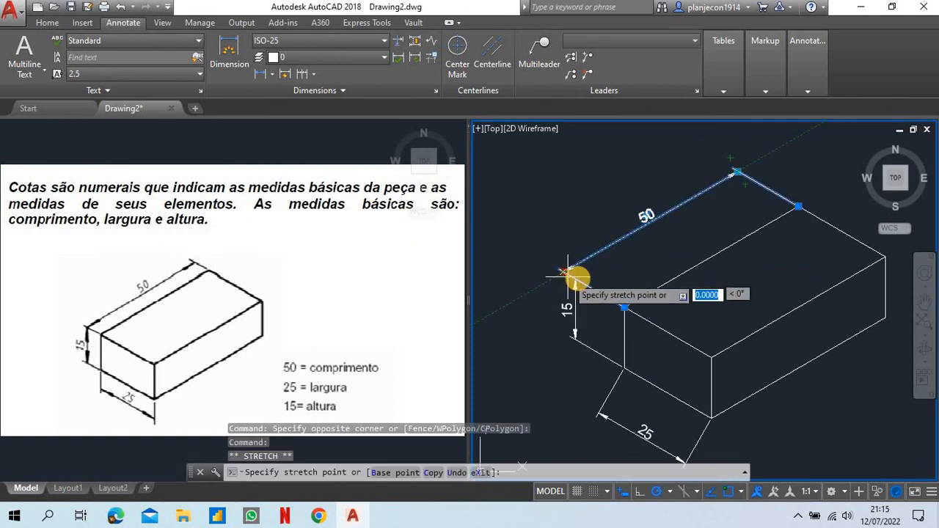
{"action": "scroll", "coordinate": [576, 280], "scroll_direction": "up", "scroll_amount": 2}
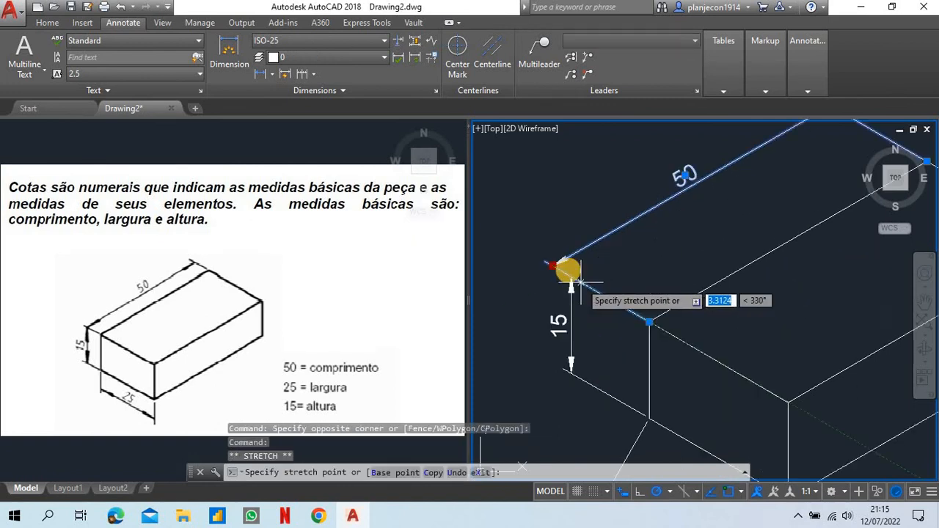
{"action": "scroll", "coordinate": [565, 273], "scroll_direction": "up", "scroll_amount": 2}
{"action": "left_click", "coordinate": [550, 266]}
{"action": "scroll", "coordinate": [590, 283], "scroll_direction": "down", "scroll_amount": 5}
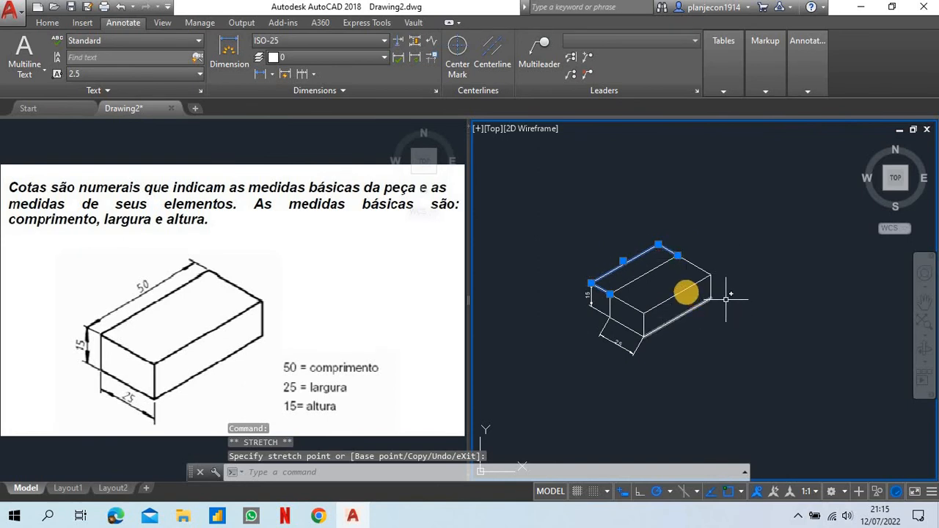
{"action": "right_click", "coordinate": [725, 201]}
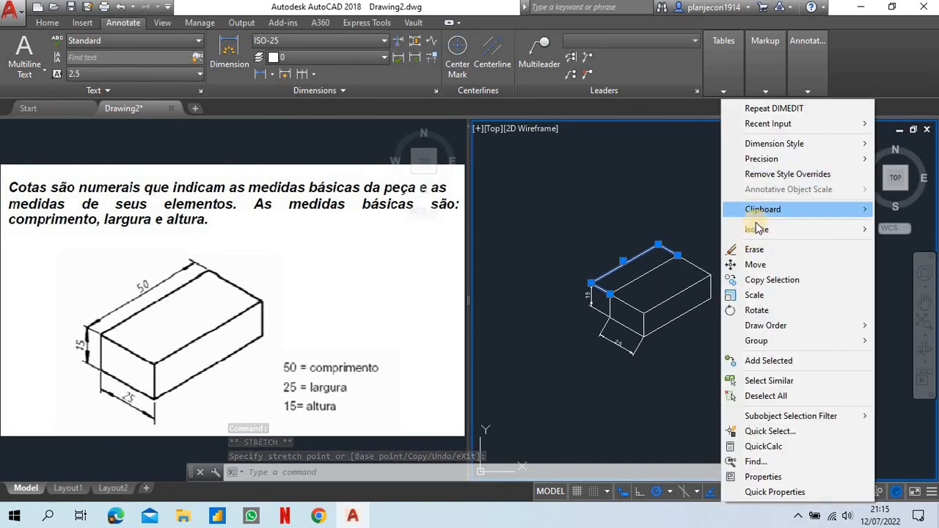
{"action": "left_click", "coordinate": [669, 198]}
{"action": "left_click", "coordinate": [612, 345]}
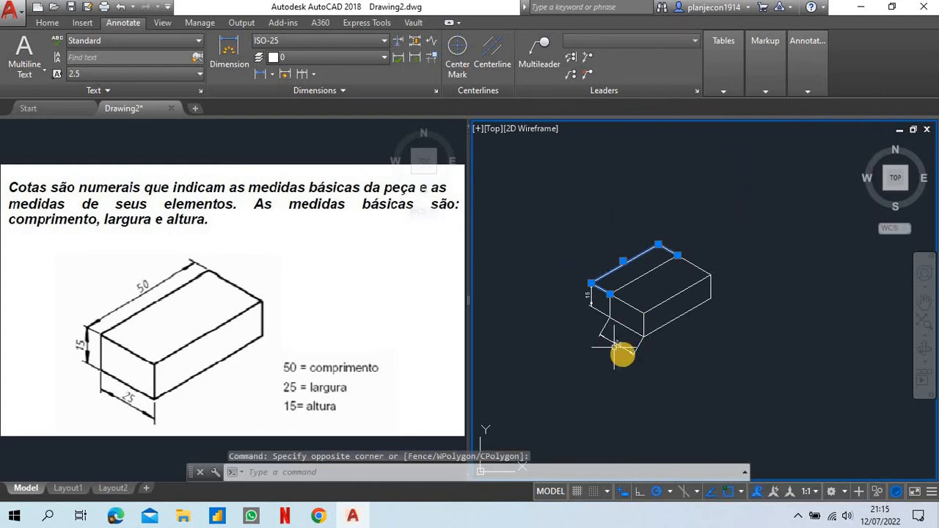
Oblique the extension lines of the width dimension below the block's end face to an angle of 90 degrees.
{"action": "scroll", "coordinate": [620, 351], "scroll_direction": "up", "scroll_amount": 5}
{"action": "scroll", "coordinate": [603, 341], "scroll_direction": "down", "scroll_amount": 5}
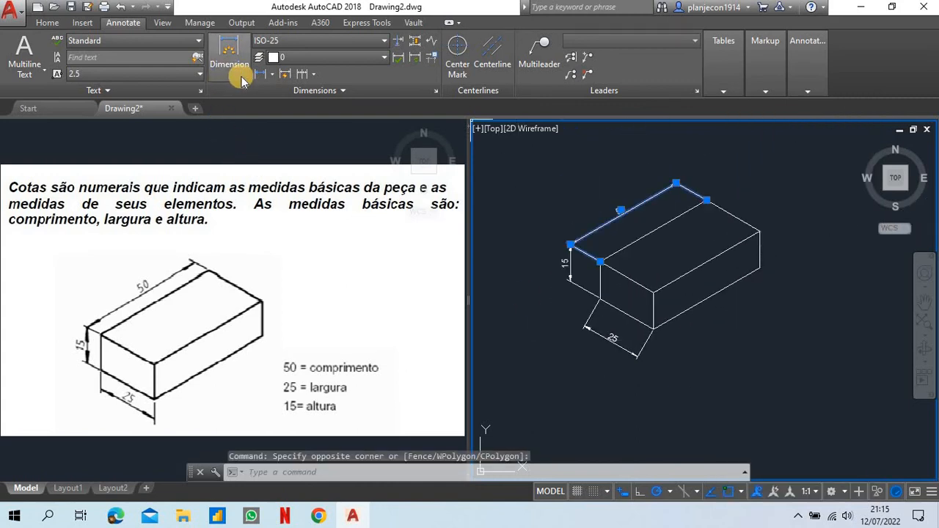
{"action": "left_click", "coordinate": [335, 89]}
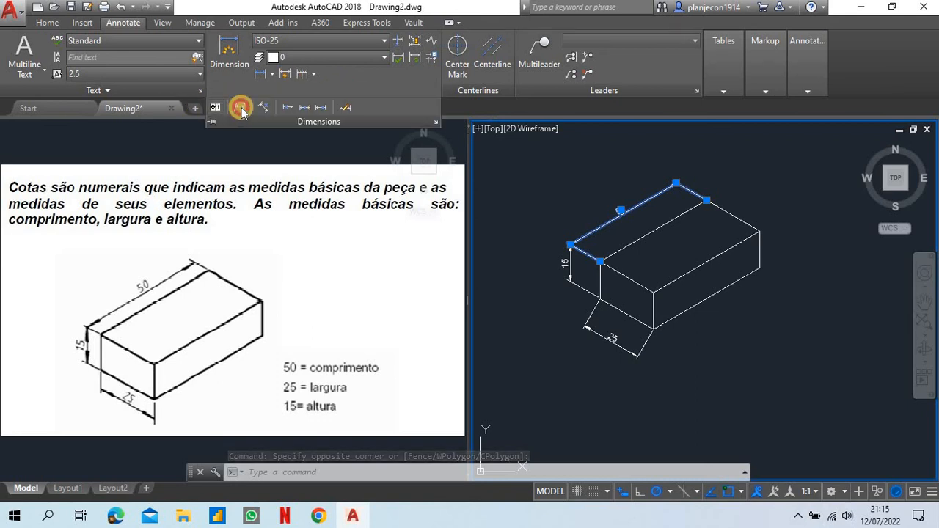
{"action": "left_click", "coordinate": [242, 108]}
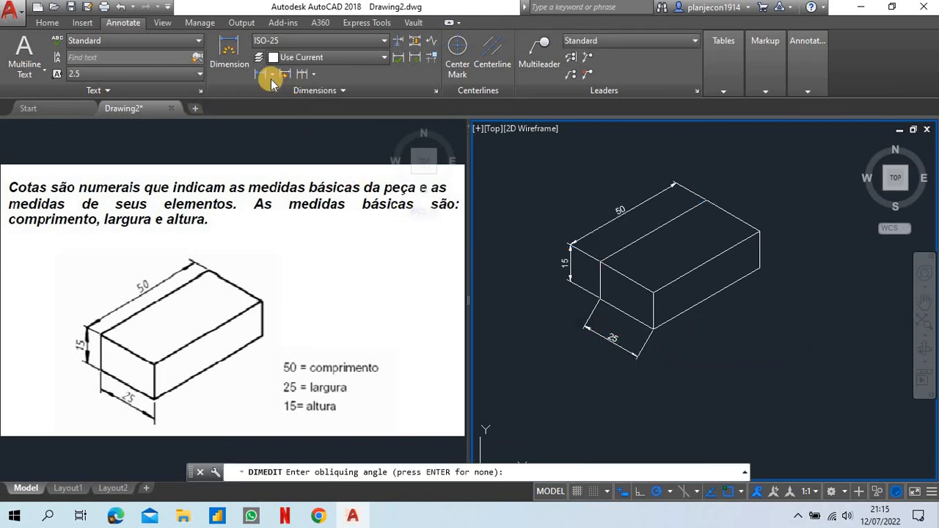
{"action": "left_click", "coordinate": [271, 74]}
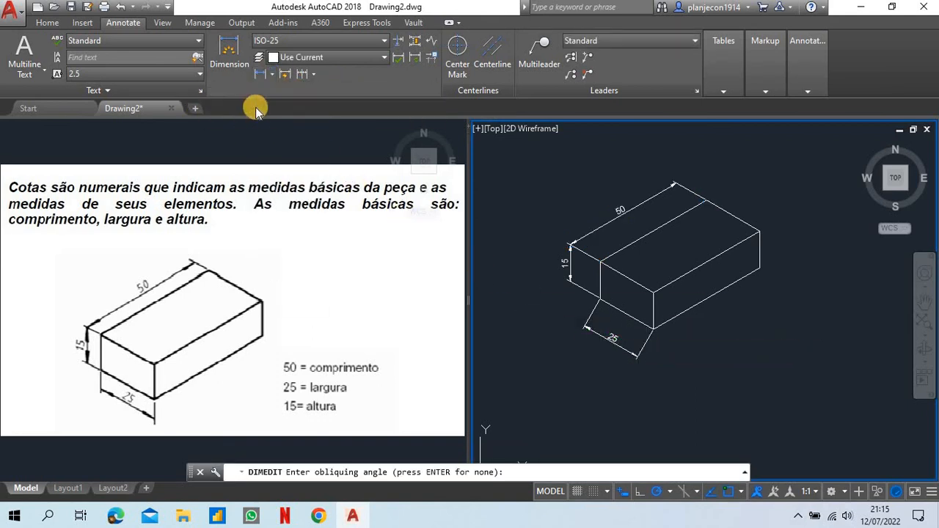
{"action": "left_click", "coordinate": [242, 108]}
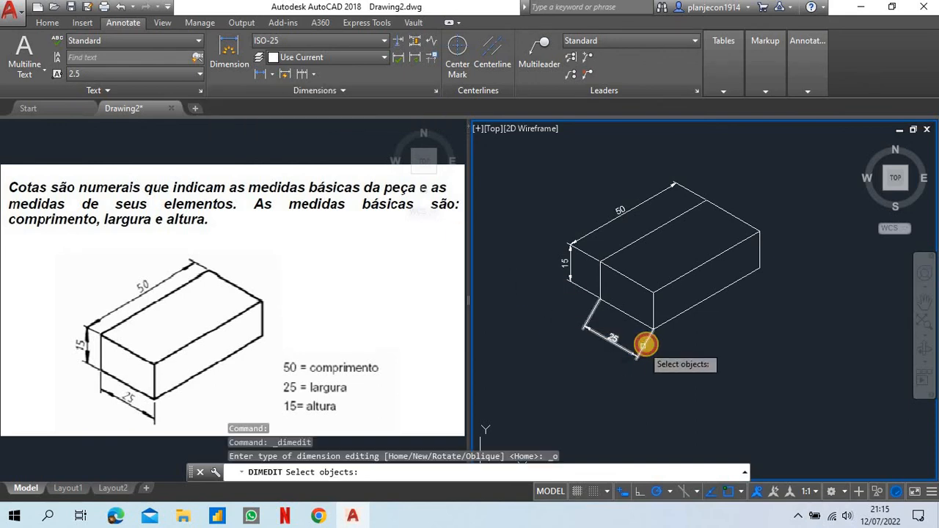
{"action": "left_click", "coordinate": [643, 345]}
{"action": "scroll", "coordinate": [645, 314], "scroll_direction": "up", "scroll_amount": 3}
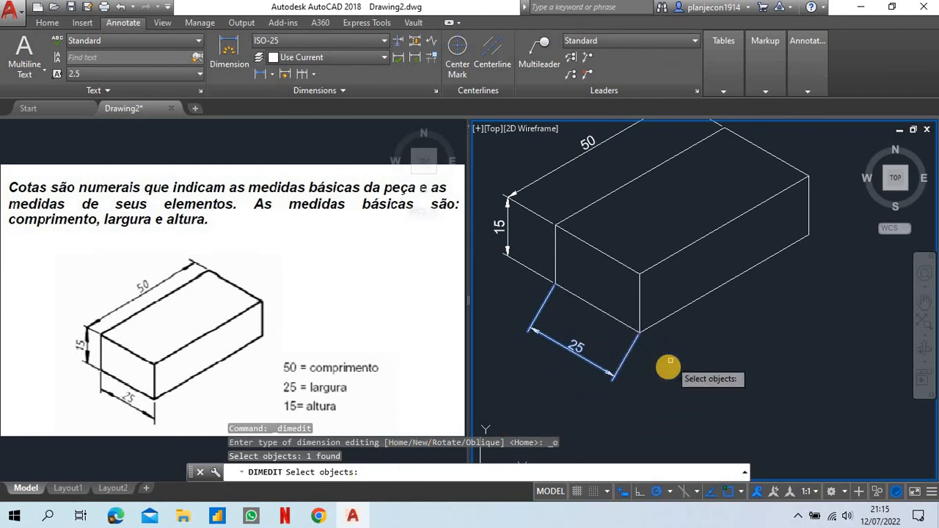
{"action": "key", "text": "Return"}
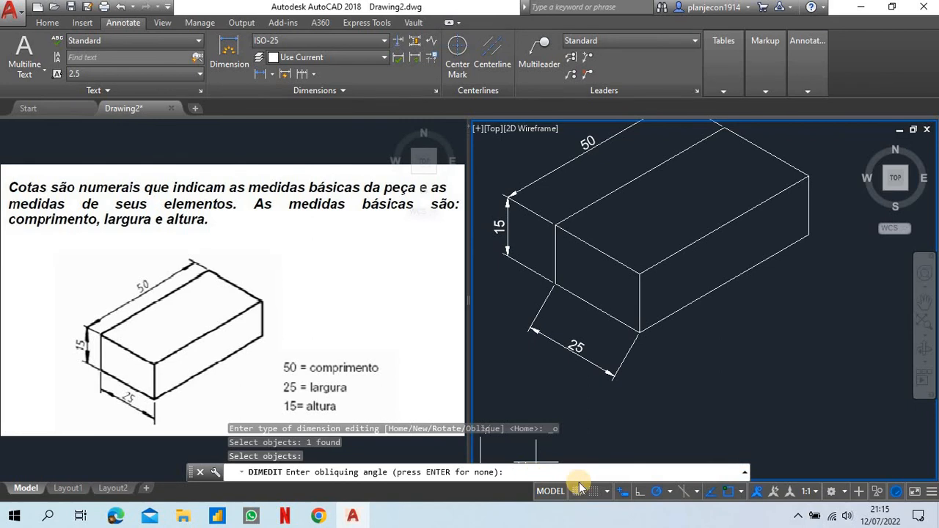
{"action": "type", "text": "90"}
{"action": "key", "text": "Return"}
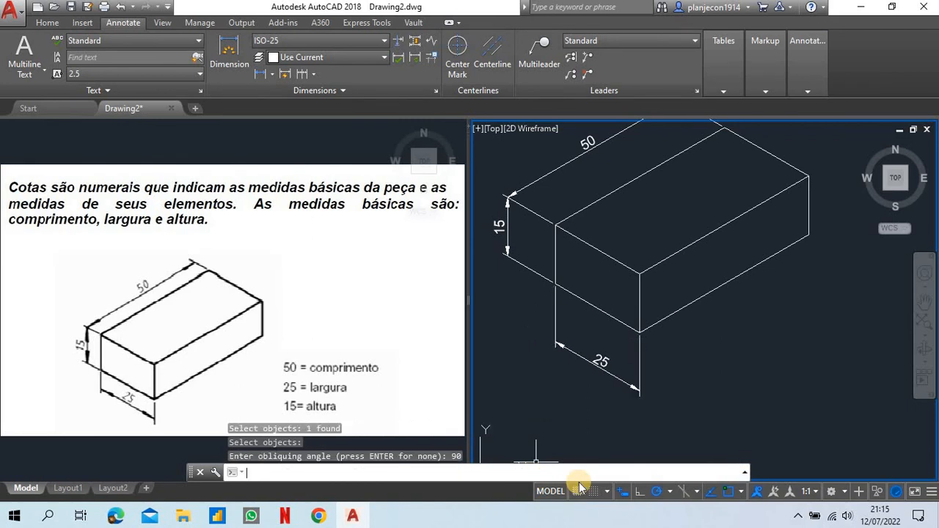
{"action": "scroll", "coordinate": [554, 399], "scroll_direction": "down", "scroll_amount": 2}
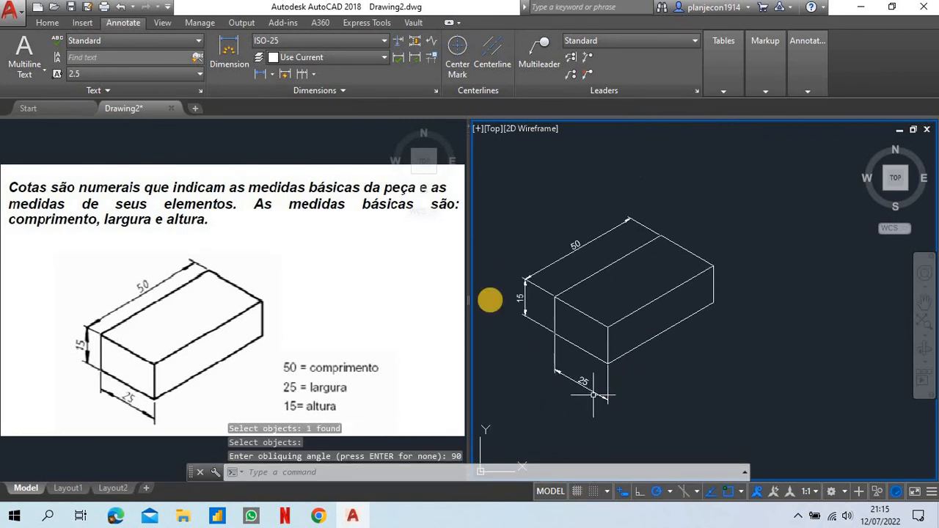
Stretch the width dimension's line closer to the lower edge of the block's end face.
{"action": "scroll", "coordinate": [595, 387], "scroll_direction": "up", "scroll_amount": 5}
{"action": "left_click", "coordinate": [653, 392]}
{"action": "left_click", "coordinate": [599, 438]}
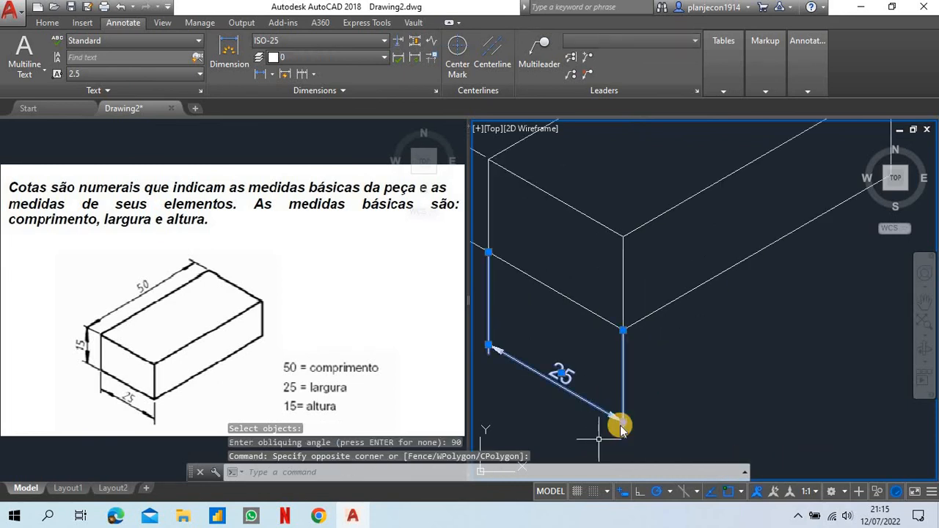
{"action": "left_click", "coordinate": [623, 421]}
{"action": "scroll", "coordinate": [579, 363], "scroll_direction": "down", "scroll_amount": 3}
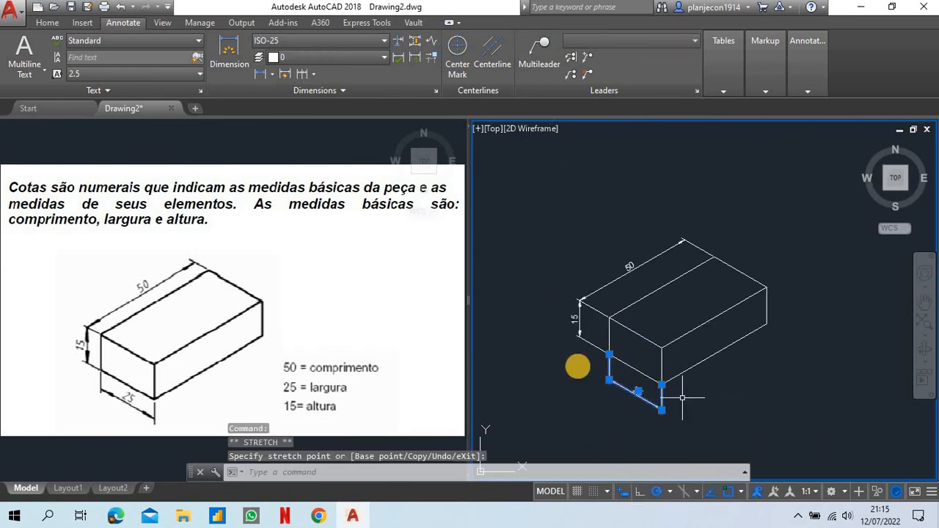
Stretch the height dimension's line closer to the vertical edge of the block's end face.
{"action": "scroll", "coordinate": [586, 336], "scroll_direction": "up", "scroll_amount": 6}
{"action": "left_click", "coordinate": [591, 330]}
{"action": "left_click", "coordinate": [549, 369]}
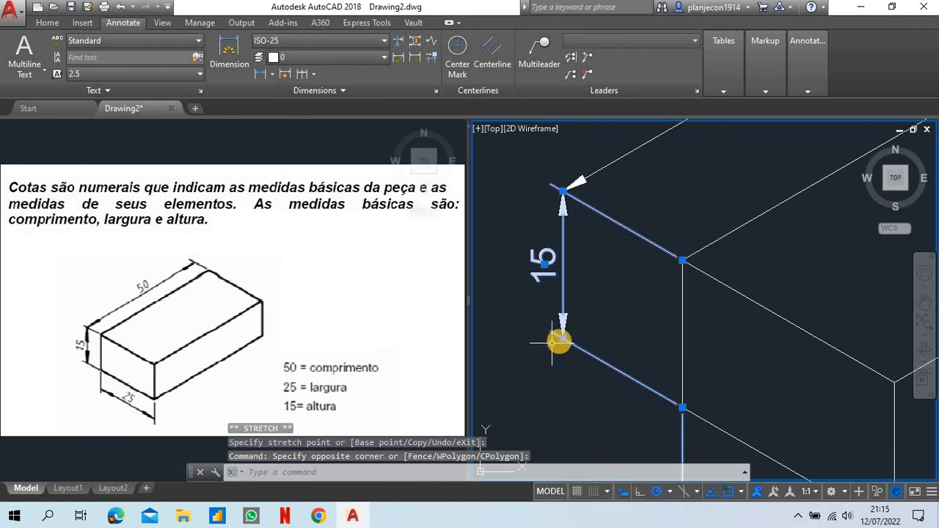
{"action": "left_click", "coordinate": [564, 341]}
{"action": "scroll", "coordinate": [562, 300], "scroll_direction": "down", "scroll_amount": 5}
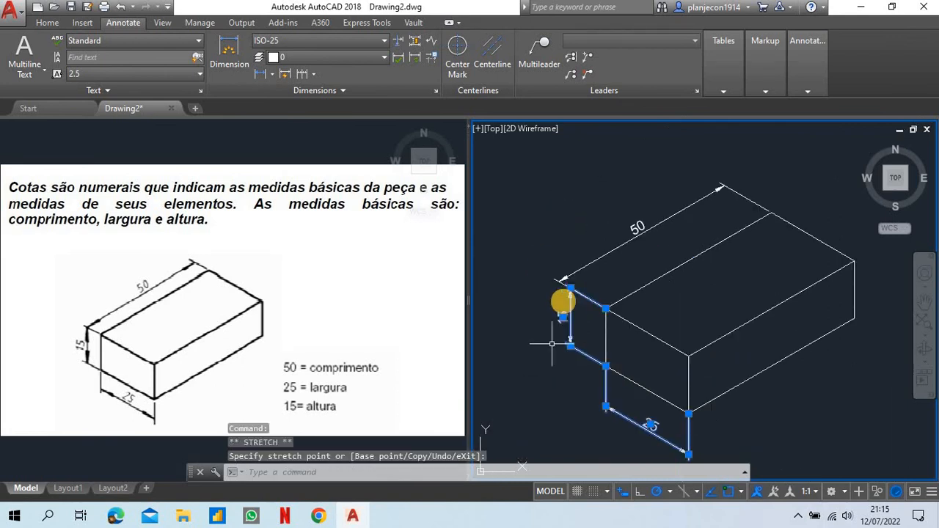
Stretch the length dimension's line by its near end grip to meet the repositioned height dimension's upper end.
{"action": "left_click", "coordinate": [725, 194]}
{"action": "left_click", "coordinate": [569, 287]}
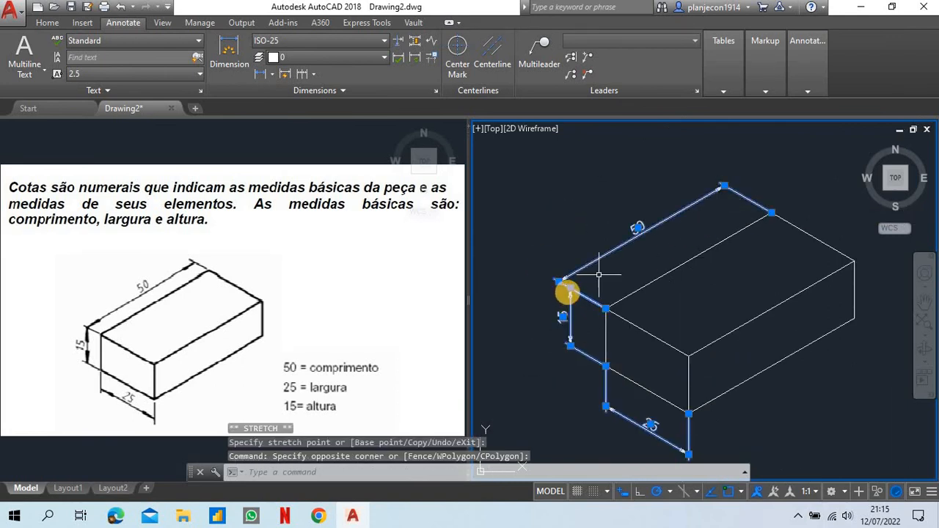
{"action": "scroll", "coordinate": [552, 271], "scroll_direction": "up", "scroll_amount": 4}
{"action": "left_click", "coordinate": [548, 267]}
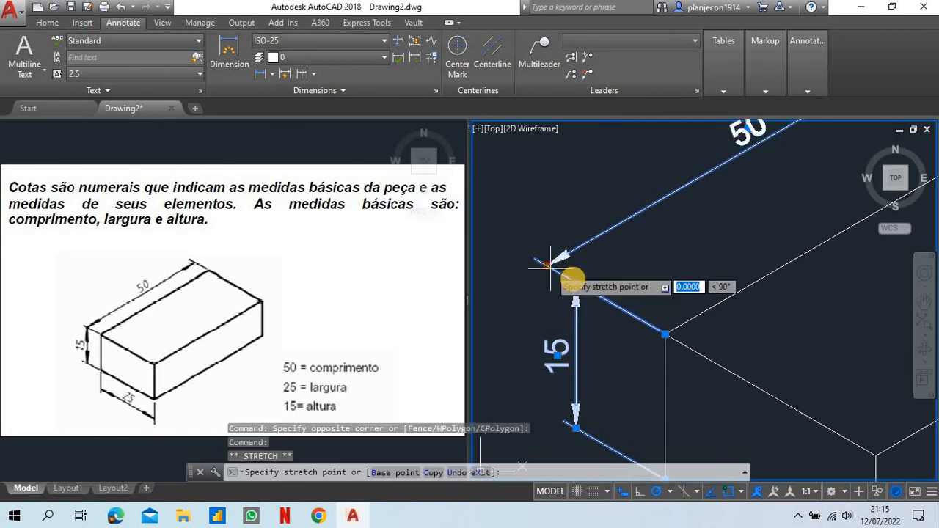
{"action": "scroll", "coordinate": [583, 291], "scroll_direction": "down", "scroll_amount": 4}
{"action": "scroll", "coordinate": [586, 288], "scroll_direction": "down", "scroll_amount": 3}
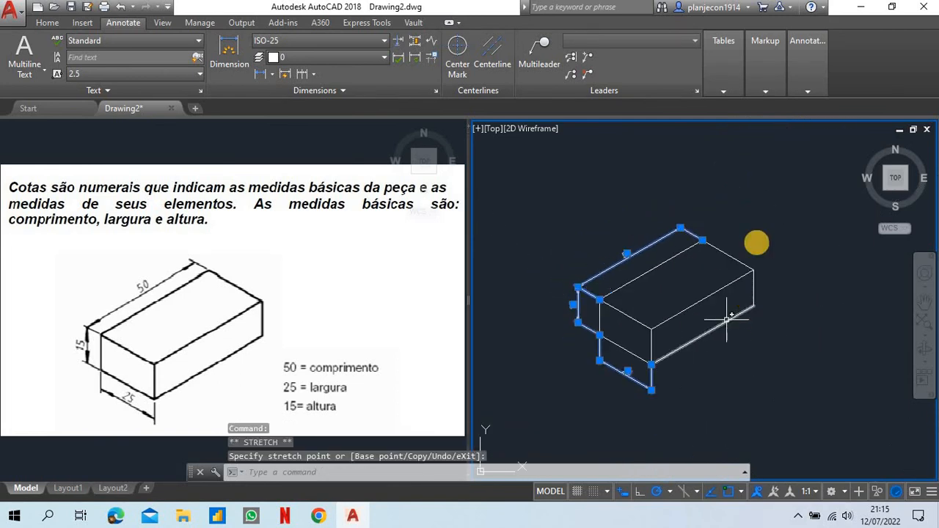
{"action": "right_click", "coordinate": [757, 193]}
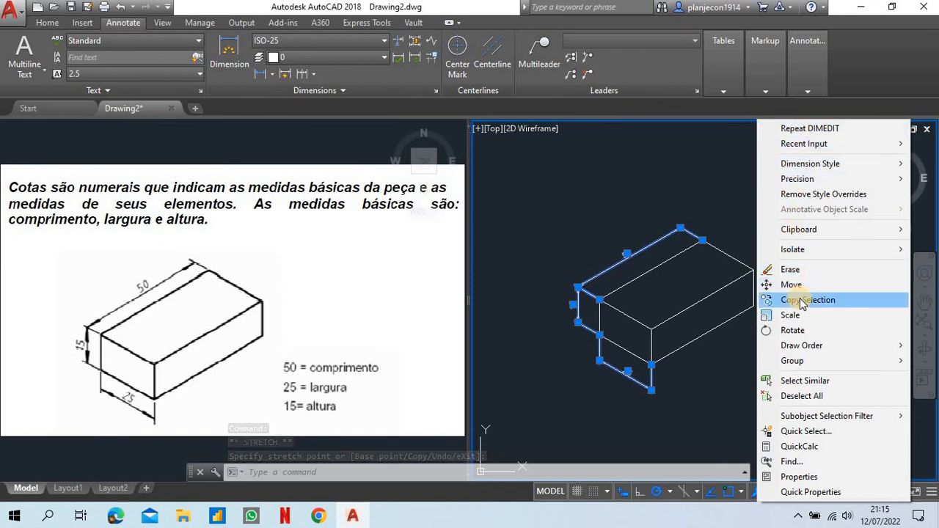
{"action": "left_click", "coordinate": [631, 188]}
{"action": "left_click", "coordinate": [767, 184]}
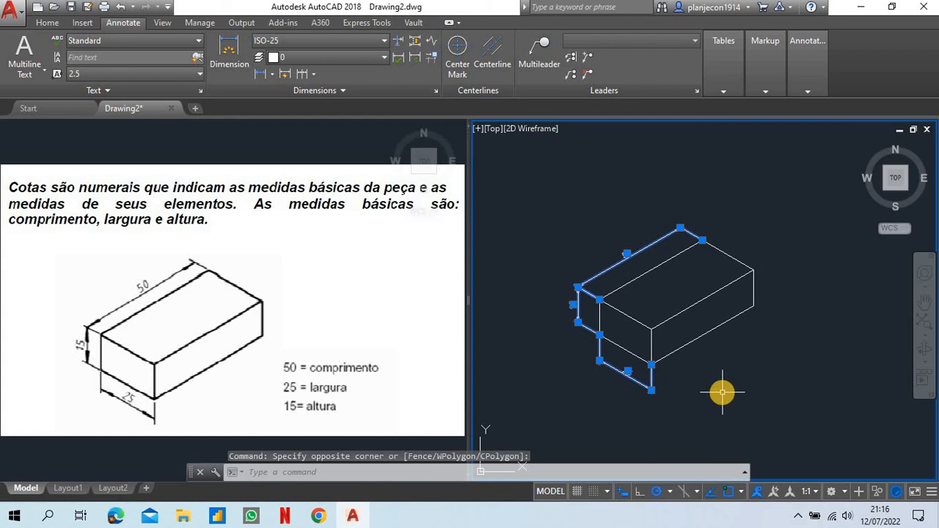
{"action": "key", "text": "Return"}
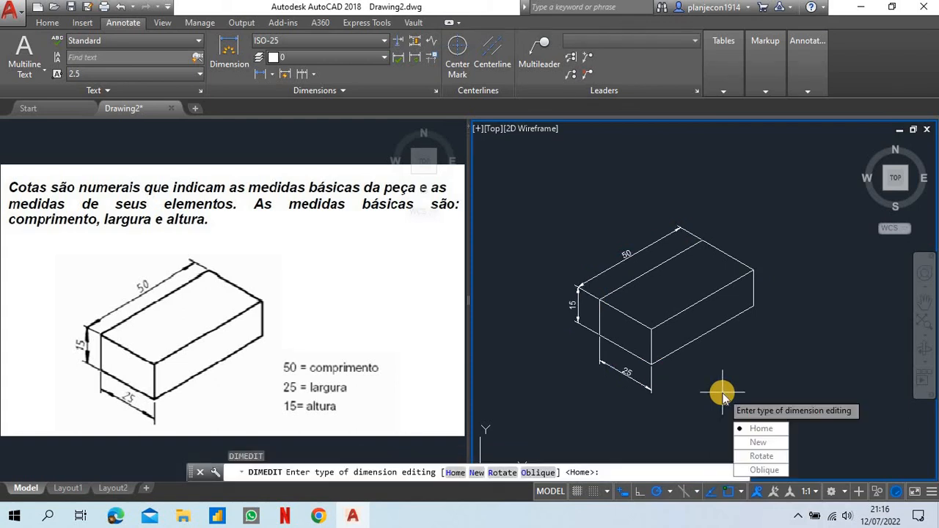